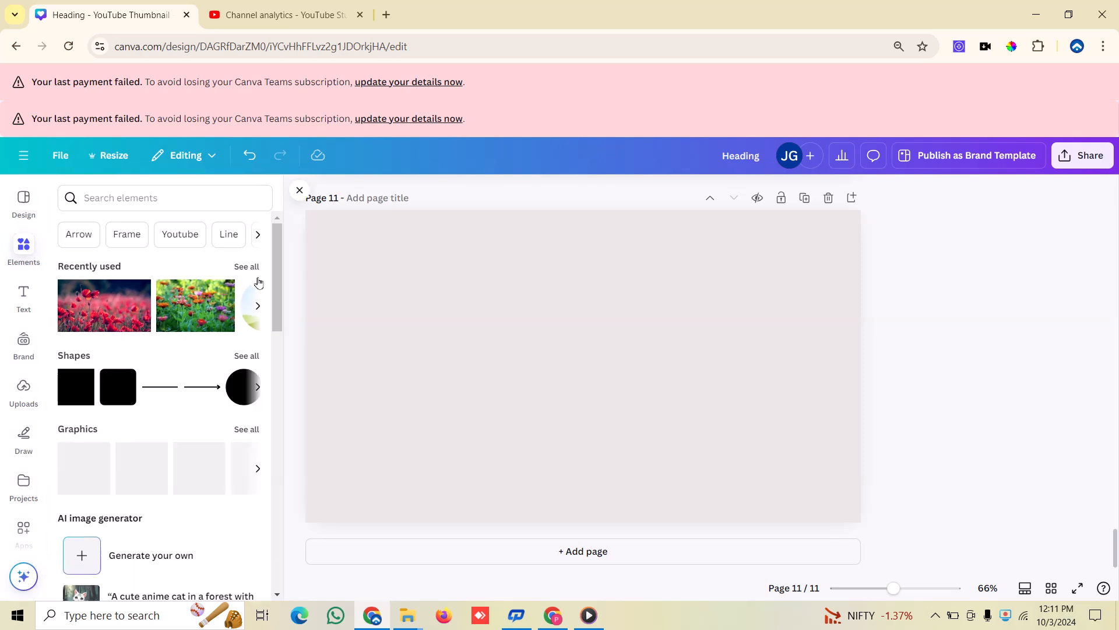
- Add the recently used blue coffee cup photo to page 11 and place it at the page's lower centre
click(257, 268)
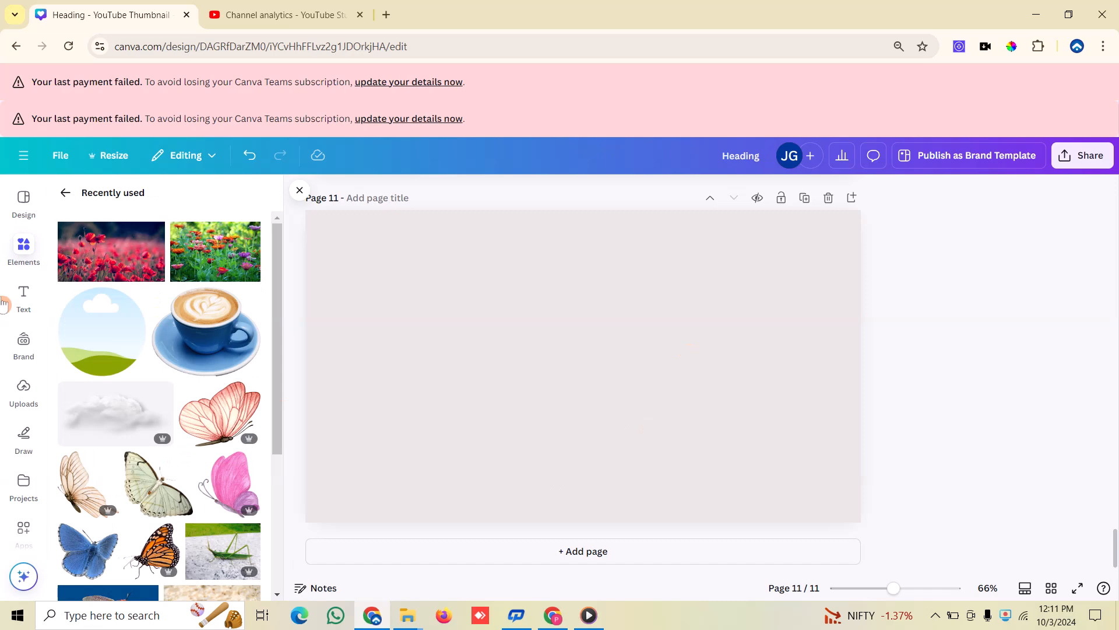
click(176, 326)
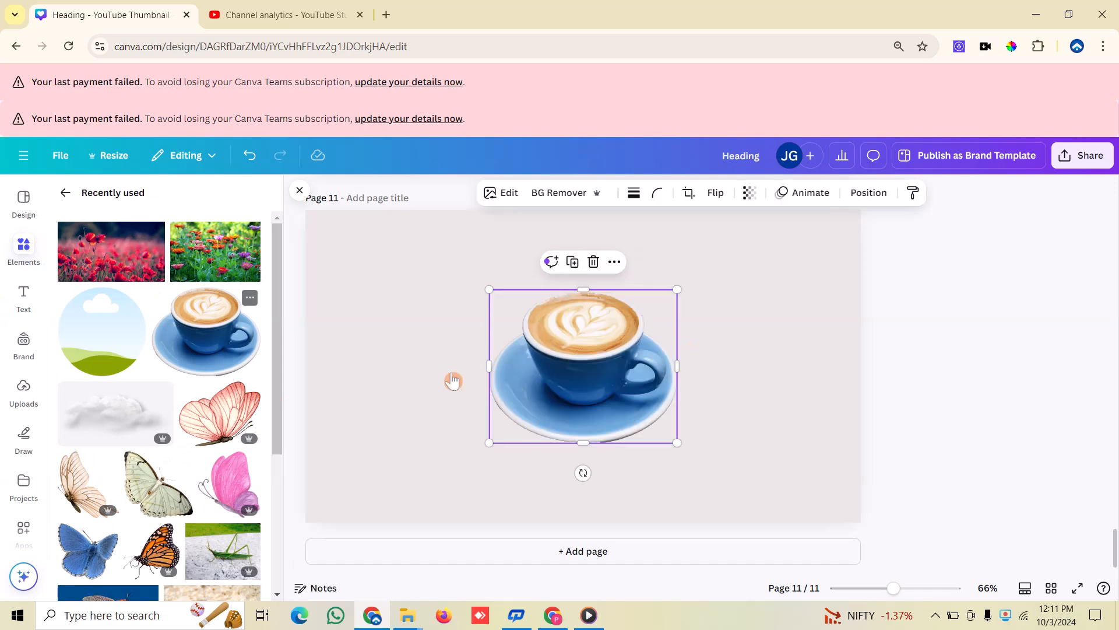
drag(625, 397, 605, 466)
- Add the recently used circle frame and reshape it into an oval covering the coffee surface inside the cup's rim
click(138, 311)
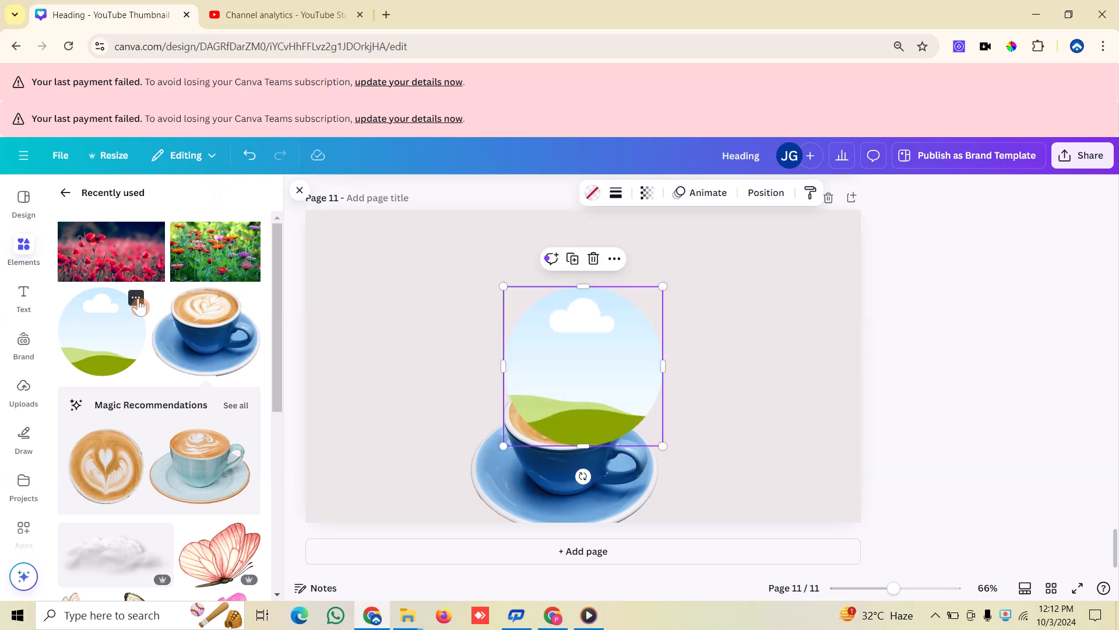
click(136, 299)
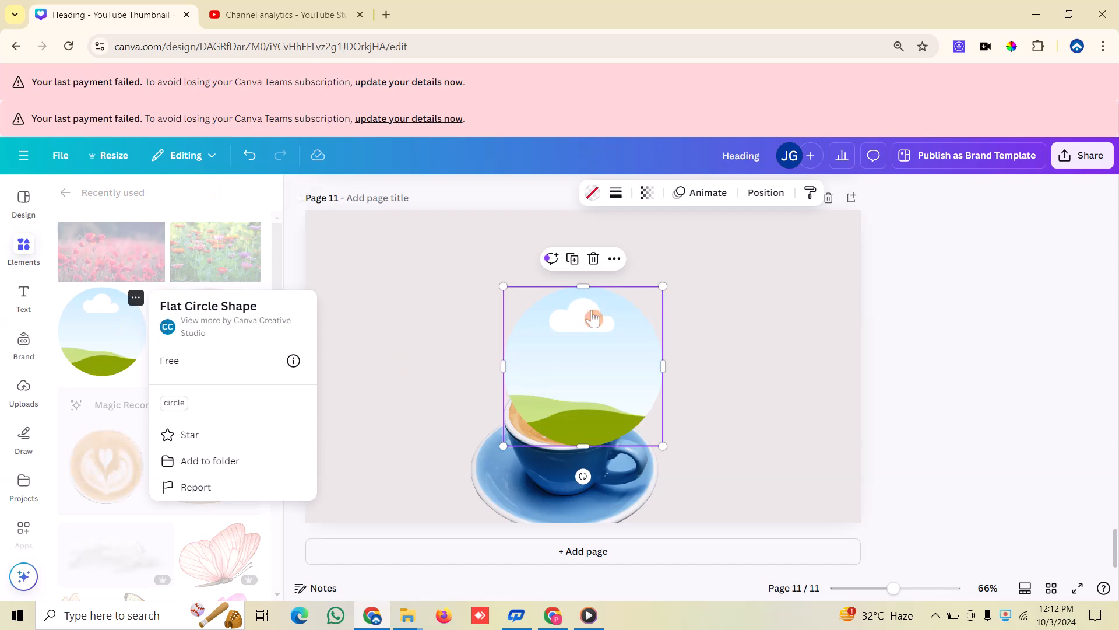
click(363, 340)
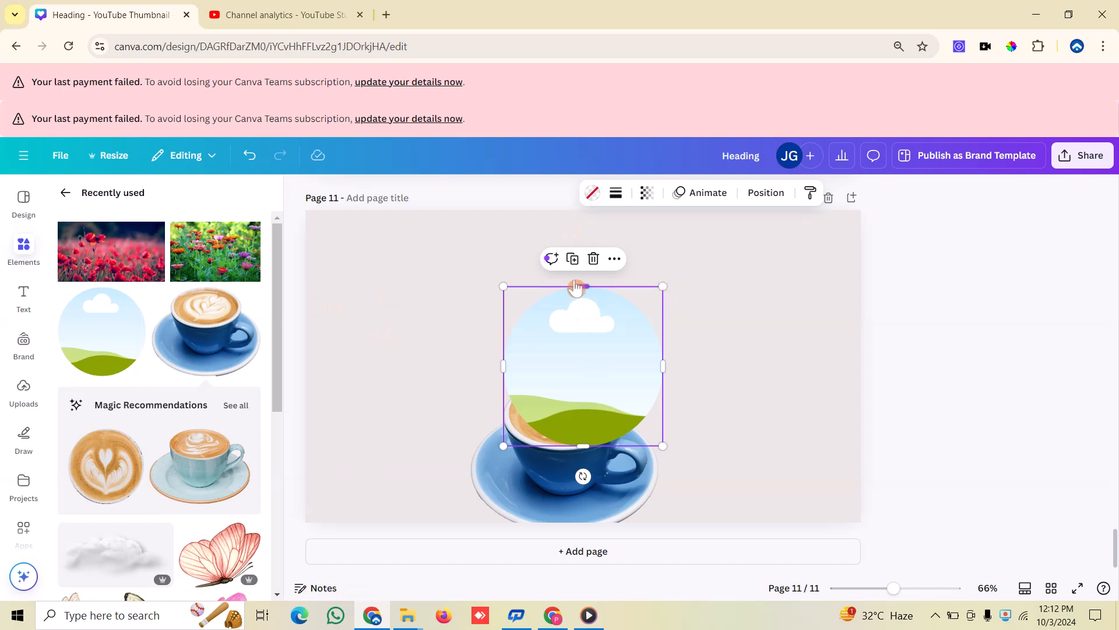
drag(579, 289, 562, 379)
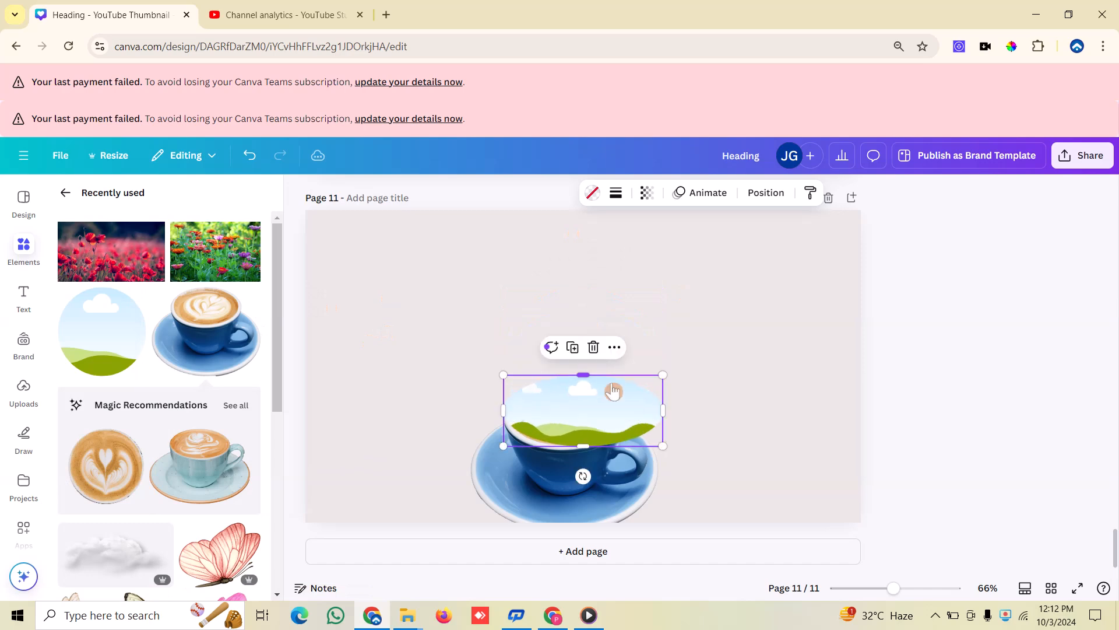
drag(664, 411, 617, 410)
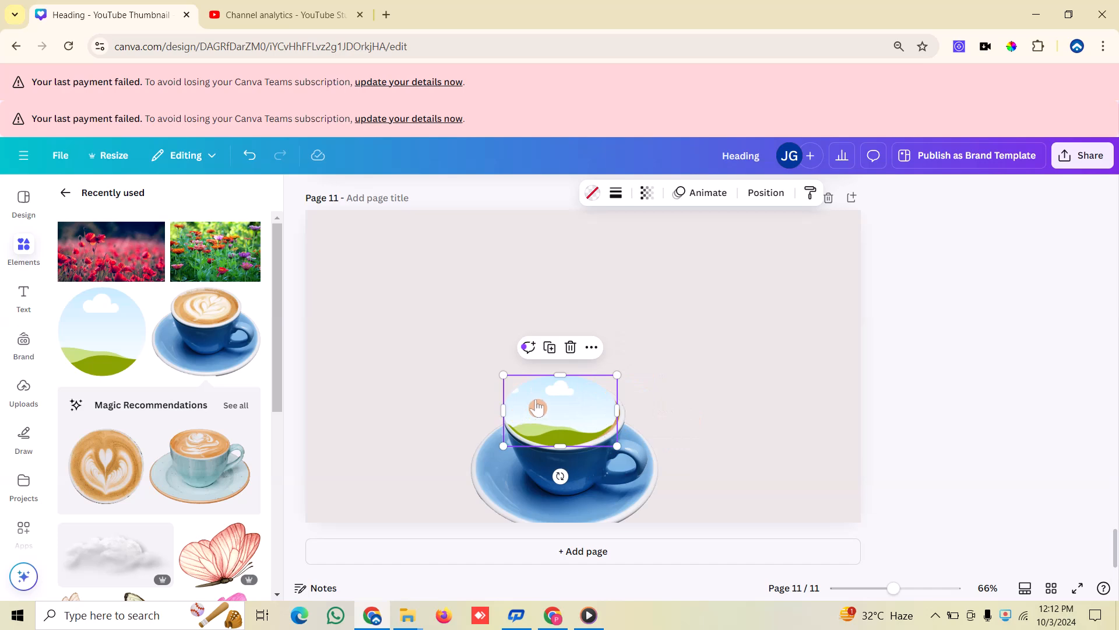
drag(537, 407, 543, 410)
click(421, 346)
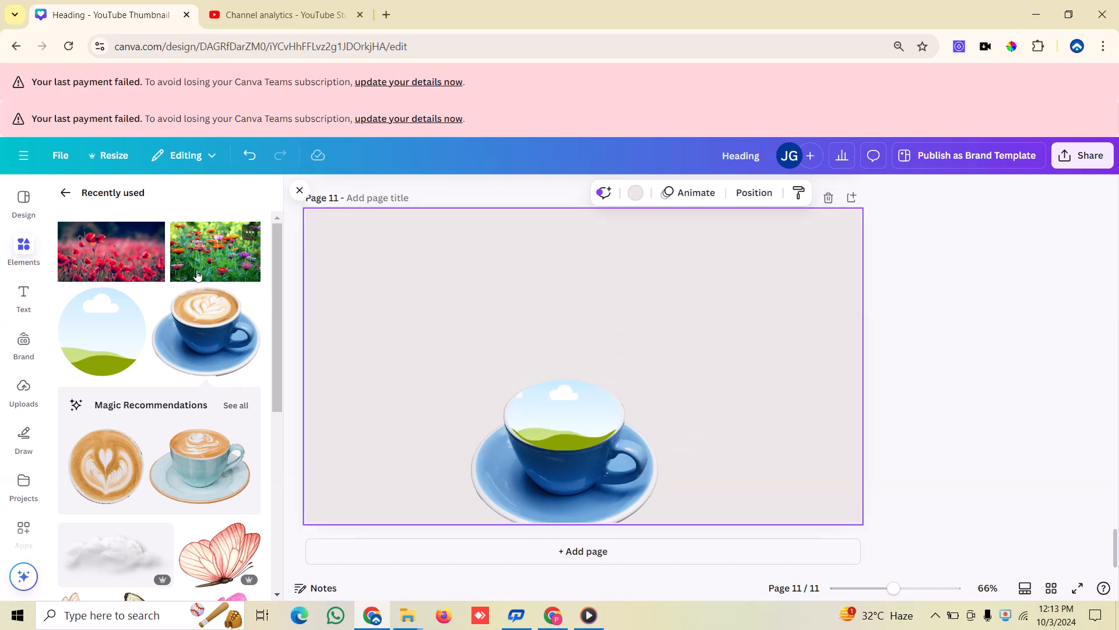
- Add the recently used photo of multicoloured garden flowers and enlarge it over most of the page
click(200, 253)
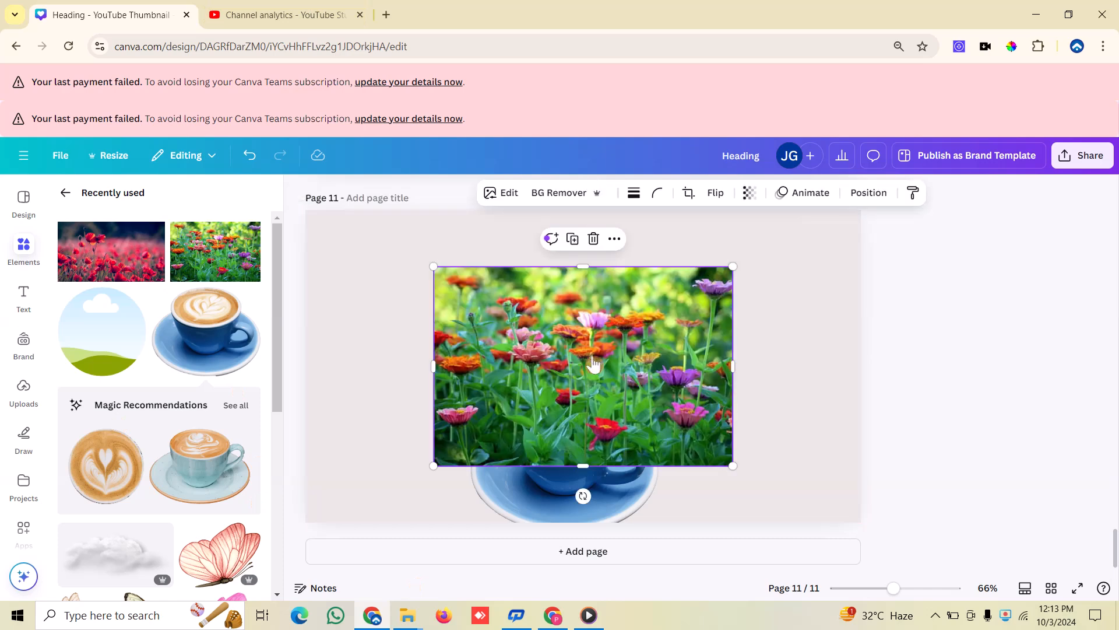
mouse_move(594, 357)
mouse_down()
mouse_move(628, 304)
mouse_move(583, 355)
mouse_up()
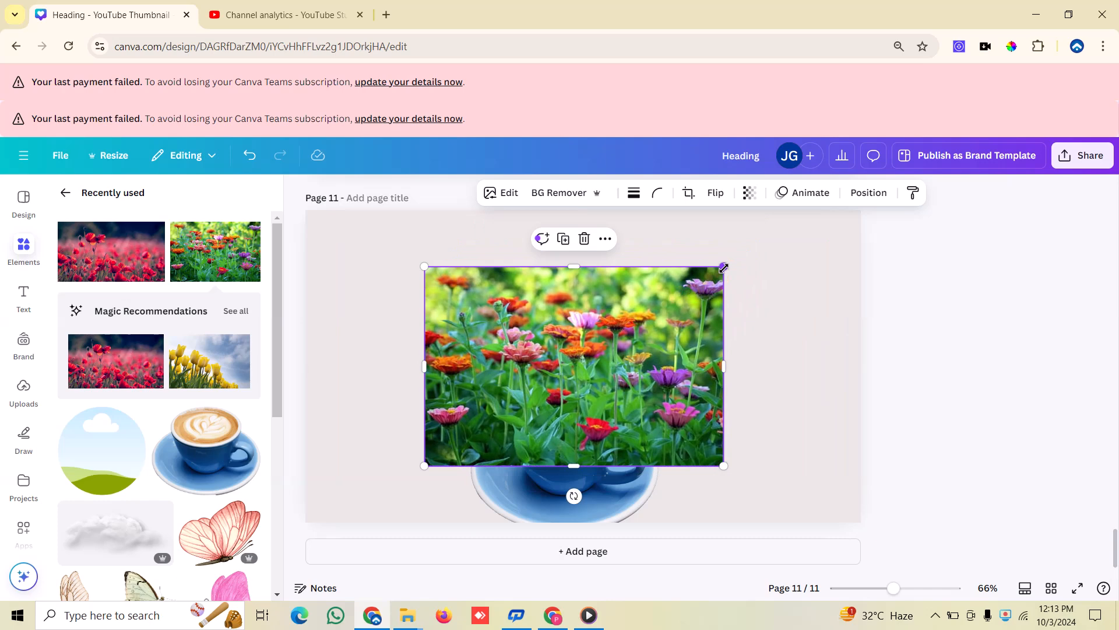
drag(733, 263, 825, 225)
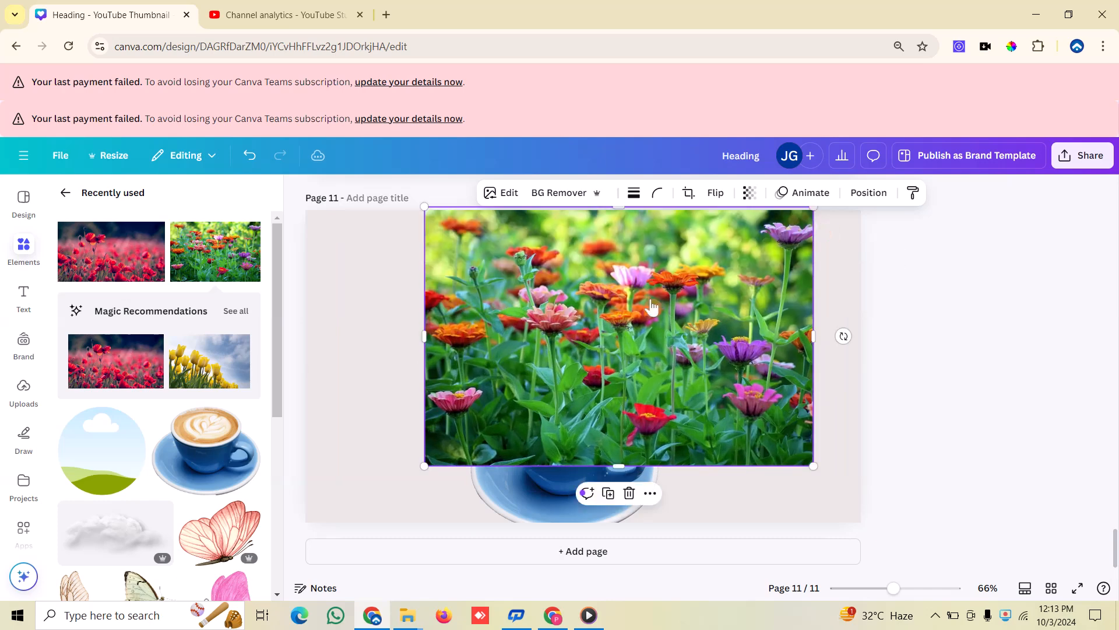
drag(651, 302, 637, 315)
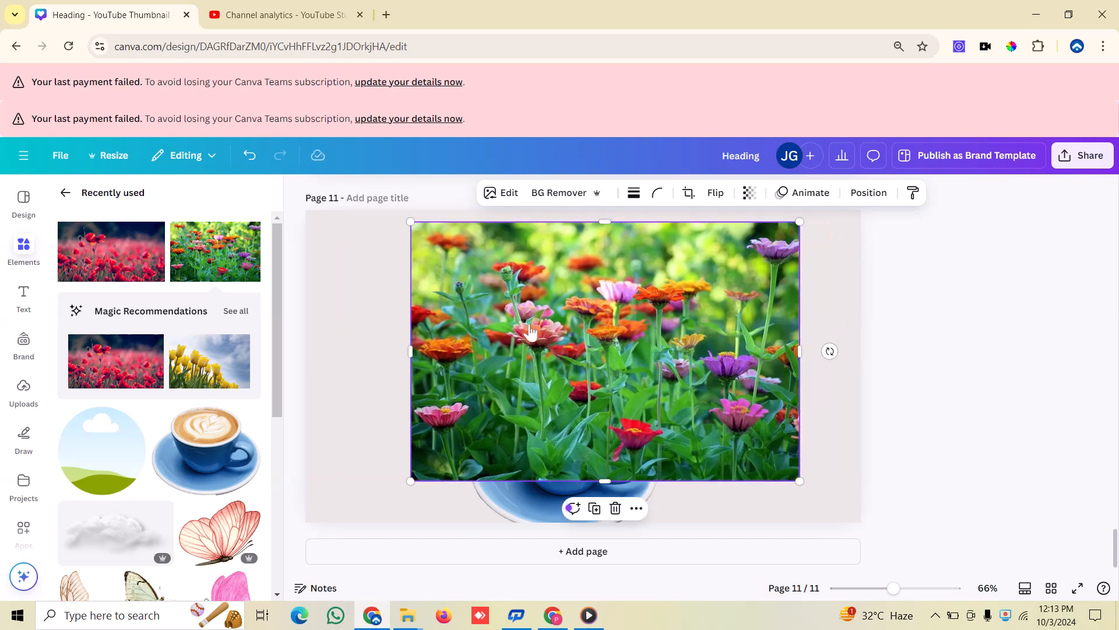
- Duplicate the flower photo, set one copy aside near the page's right edge and fill the cup's oval frame with the other
click(594, 508)
drag(580, 367, 845, 375)
drag(619, 353, 588, 411)
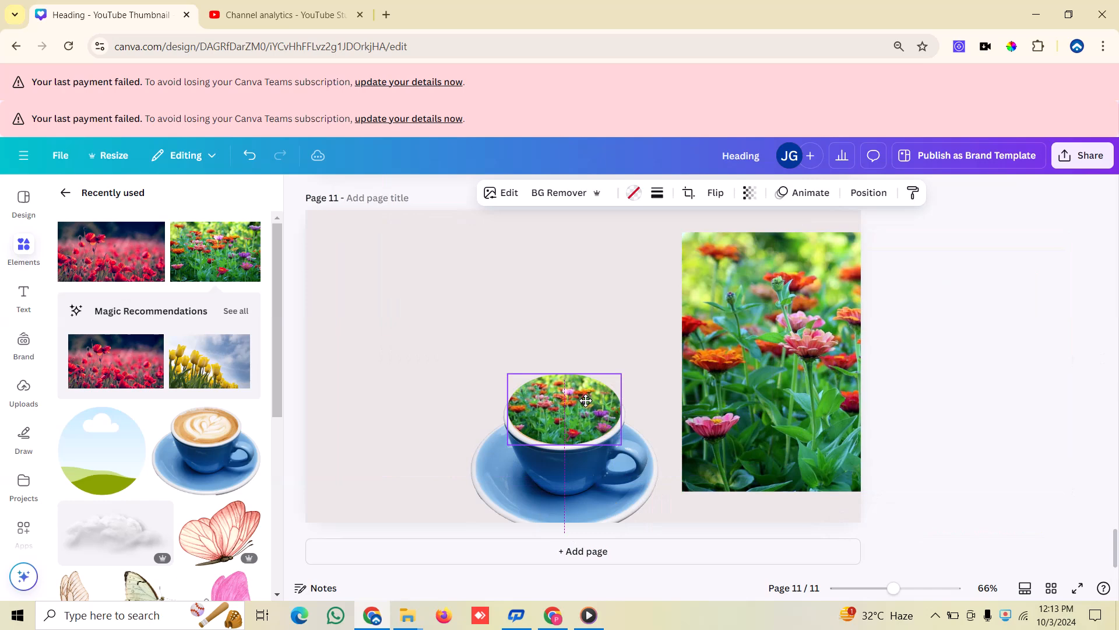
- Enlarge and reposition the photo inside the cup's frame so the red flower and green leaves fill the oval
double_click(536, 415)
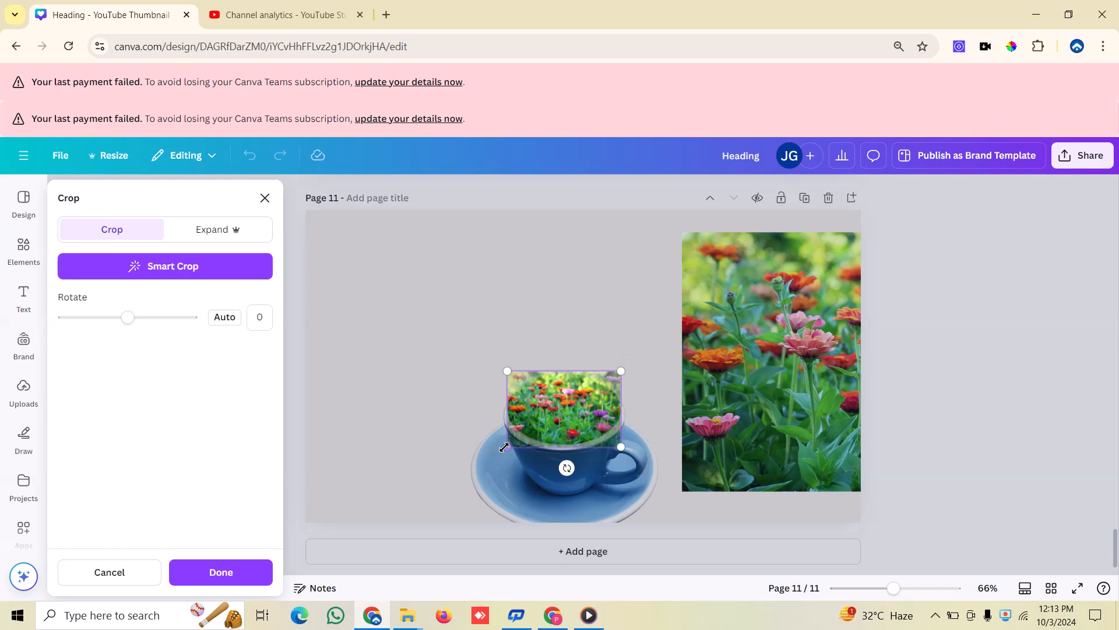
drag(496, 456, 429, 479)
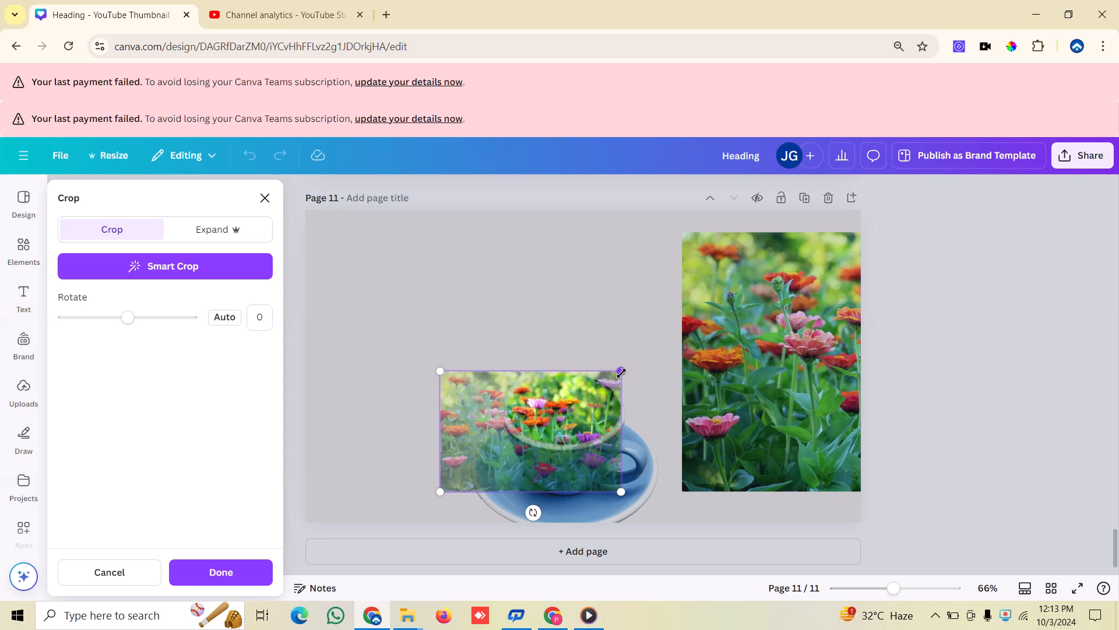
drag(440, 374, 241, 249)
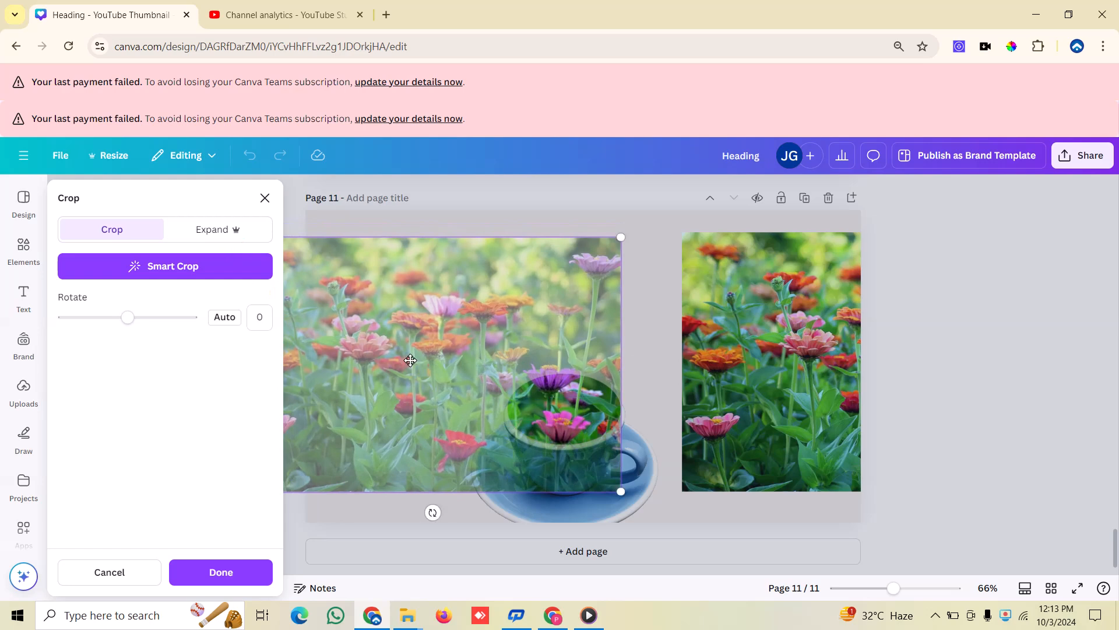
drag(410, 360, 424, 338)
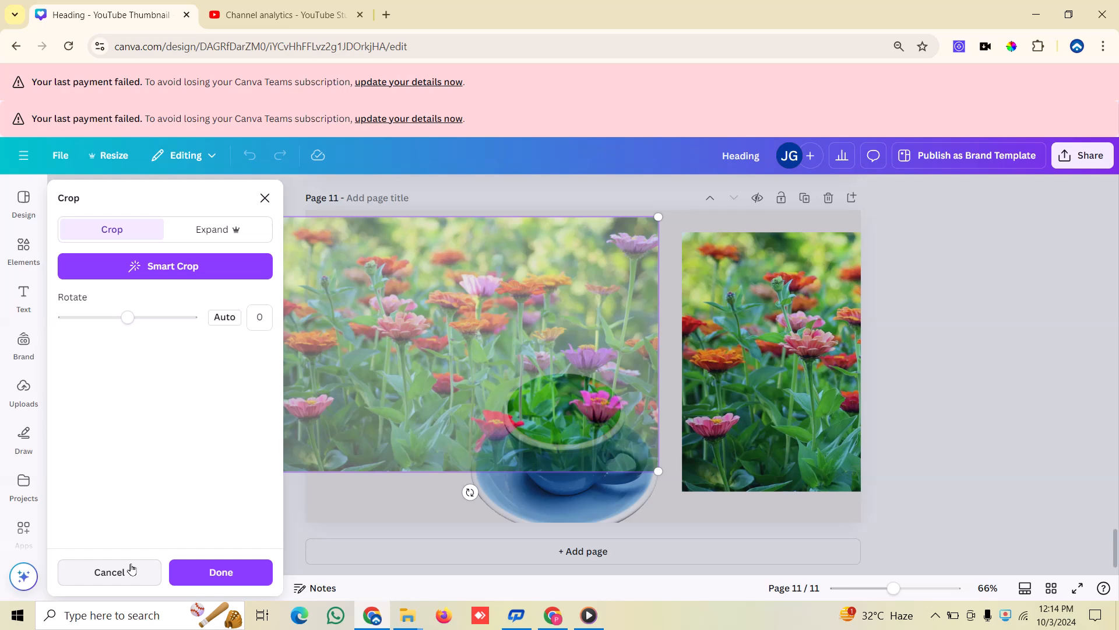
drag(407, 399, 480, 367)
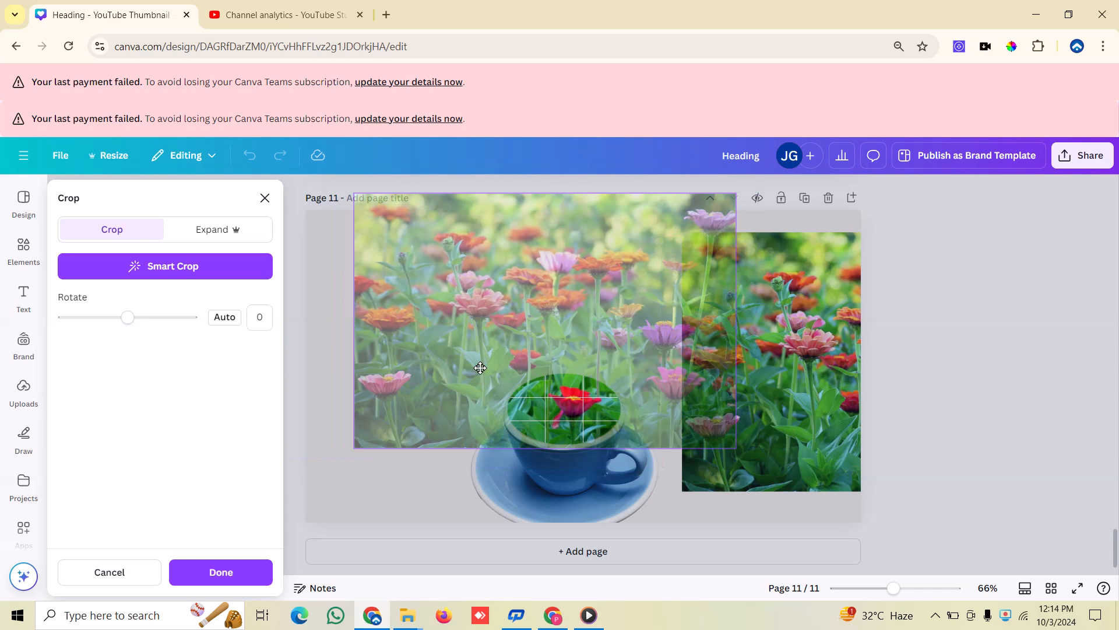
drag(479, 368, 479, 367)
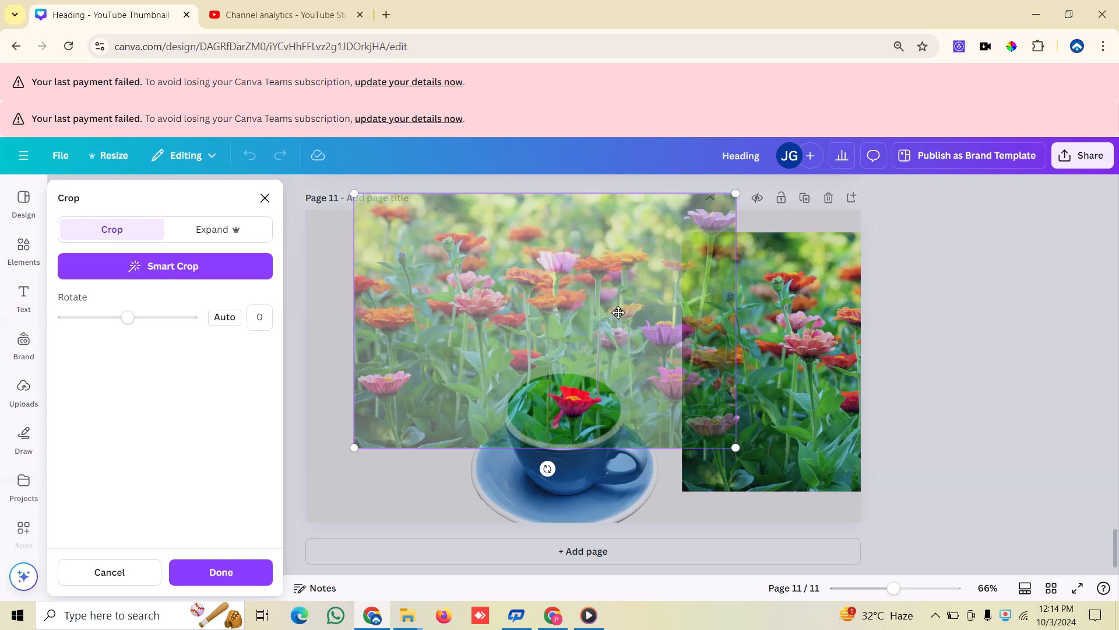
click(383, 530)
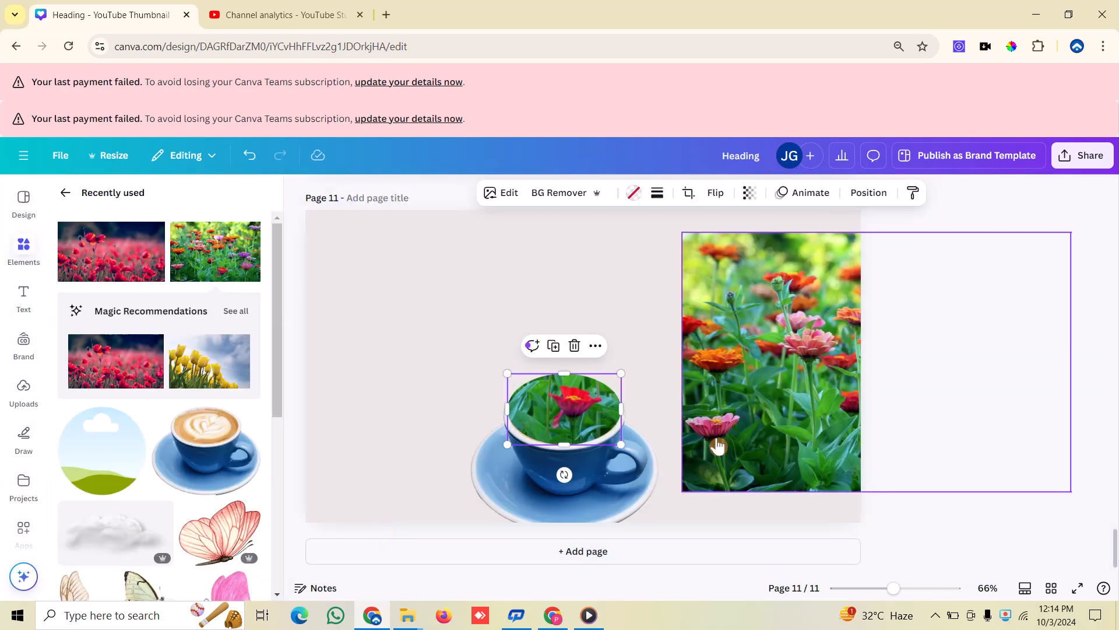
- Align the remaining flower photo over the cup with its red flower matching the framed one, and remove its background
click(758, 407)
drag(758, 408, 421, 324)
click(562, 191)
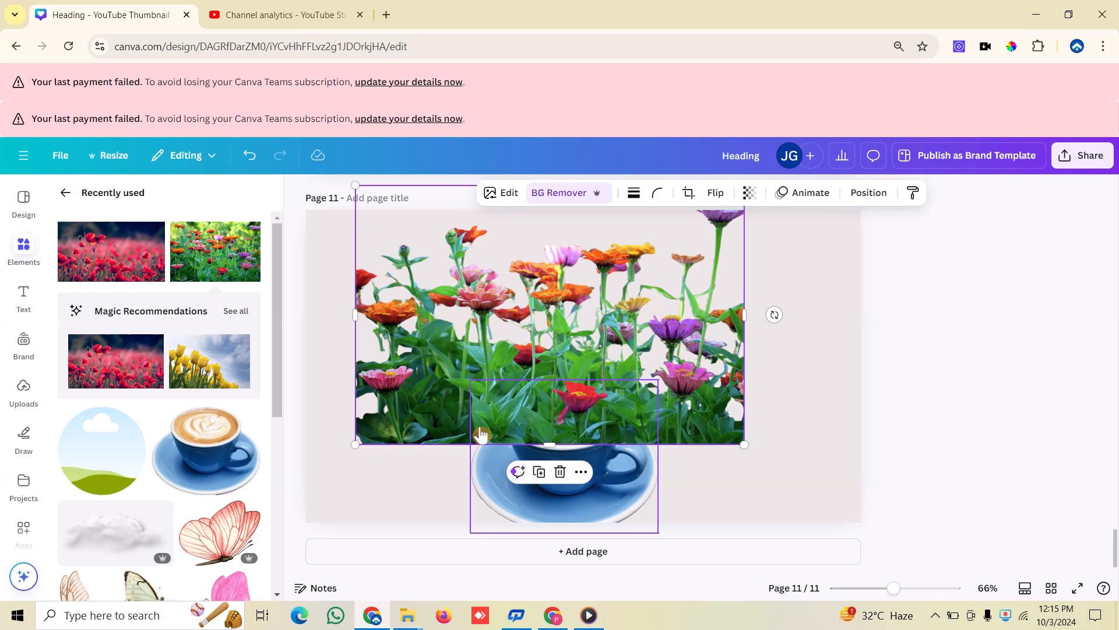
- Erase the flowers and leaves on both sides with the Background Remover's Erase brush, keeping only the central bunch above the cup
click(501, 194)
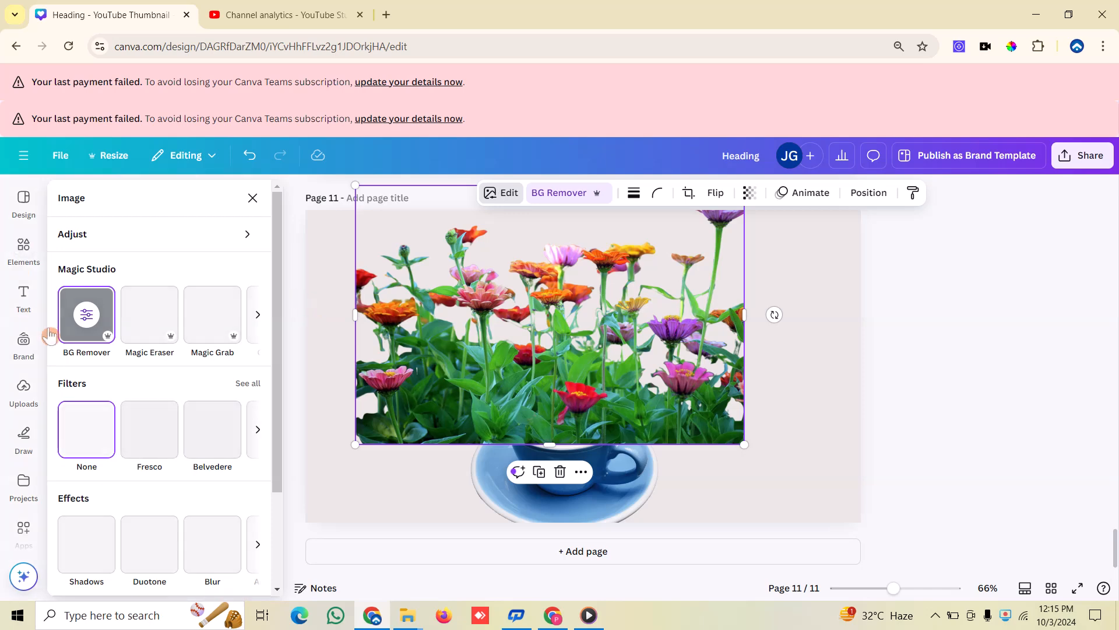
click(86, 323)
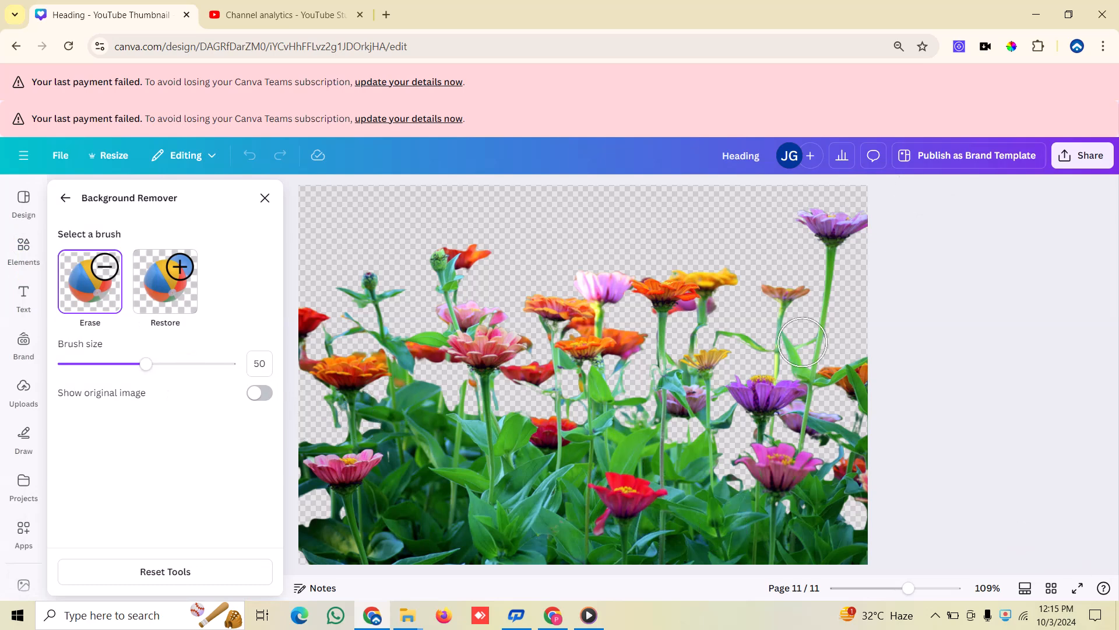
scroll(1011, 434, down, 5)
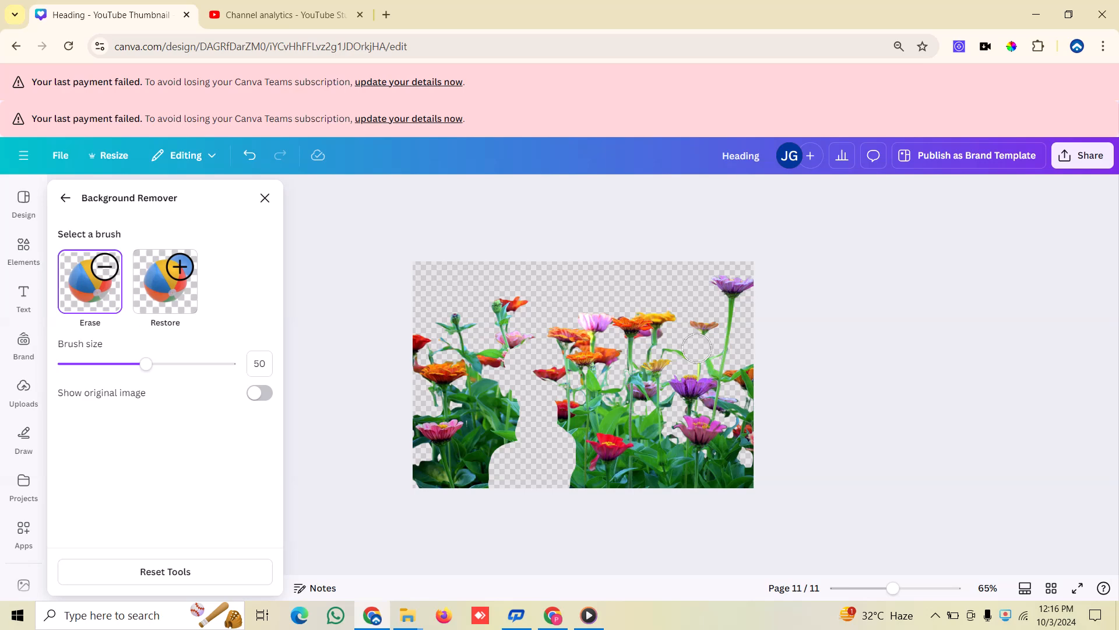
mouse_move(693, 348)
mouse_down()
mouse_move(667, 432)
mouse_move(671, 470)
mouse_move(650, 495)
mouse_move(672, 403)
mouse_up()
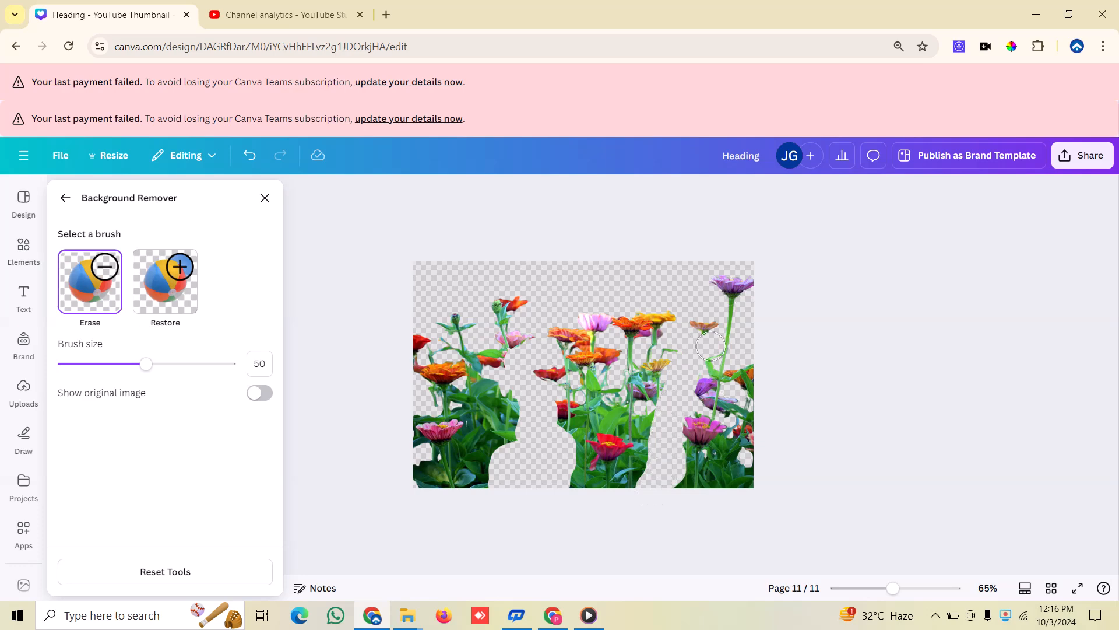
mouse_move(713, 350)
mouse_down()
mouse_move(704, 293)
mouse_move(697, 302)
mouse_move(697, 320)
mouse_move(709, 271)
mouse_move(729, 271)
mouse_move(745, 298)
mouse_move(724, 332)
mouse_move(724, 276)
mouse_move(671, 478)
mouse_move(703, 396)
mouse_move(743, 369)
mouse_move(744, 481)
mouse_up()
mouse_move(755, 368)
mouse_down()
mouse_move(742, 346)
mouse_move(713, 495)
mouse_move(693, 495)
mouse_move(717, 392)
mouse_up()
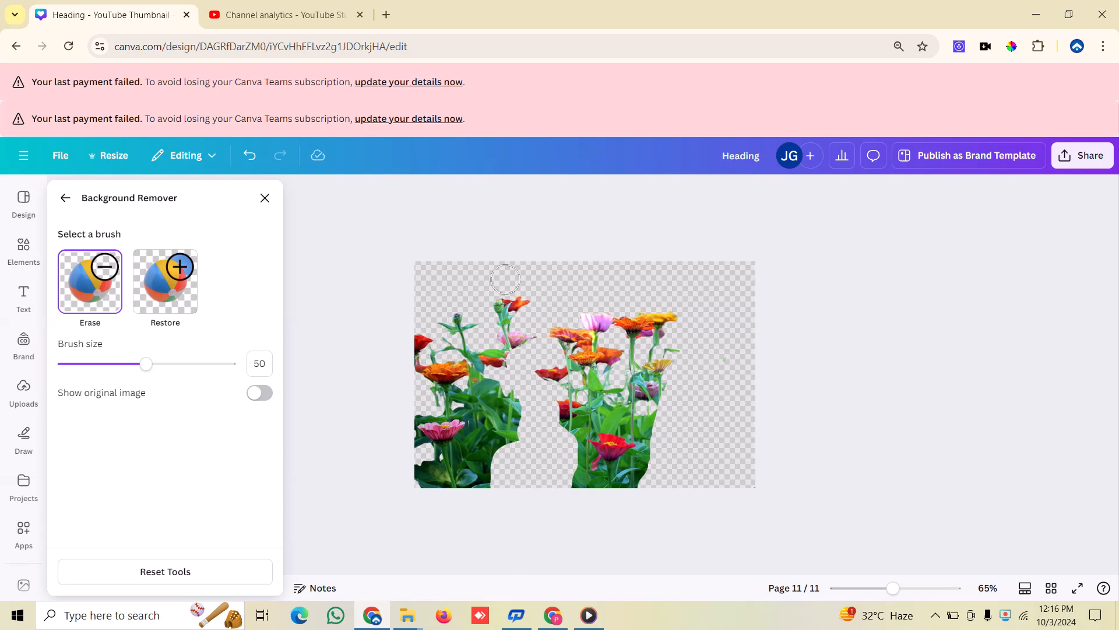
mouse_move(499, 301)
mouse_down()
mouse_move(506, 292)
mouse_move(513, 314)
mouse_move(524, 286)
mouse_move(527, 330)
mouse_move(497, 353)
mouse_move(493, 400)
mouse_move(512, 423)
mouse_move(506, 443)
mouse_move(484, 431)
mouse_move(458, 310)
mouse_move(425, 361)
mouse_move(430, 394)
mouse_move(443, 330)
mouse_move(450, 455)
mouse_move(437, 341)
mouse_move(465, 415)
mouse_move(469, 483)
mouse_move(487, 482)
mouse_move(371, 465)
mouse_move(429, 402)
mouse_move(417, 460)
mouse_up()
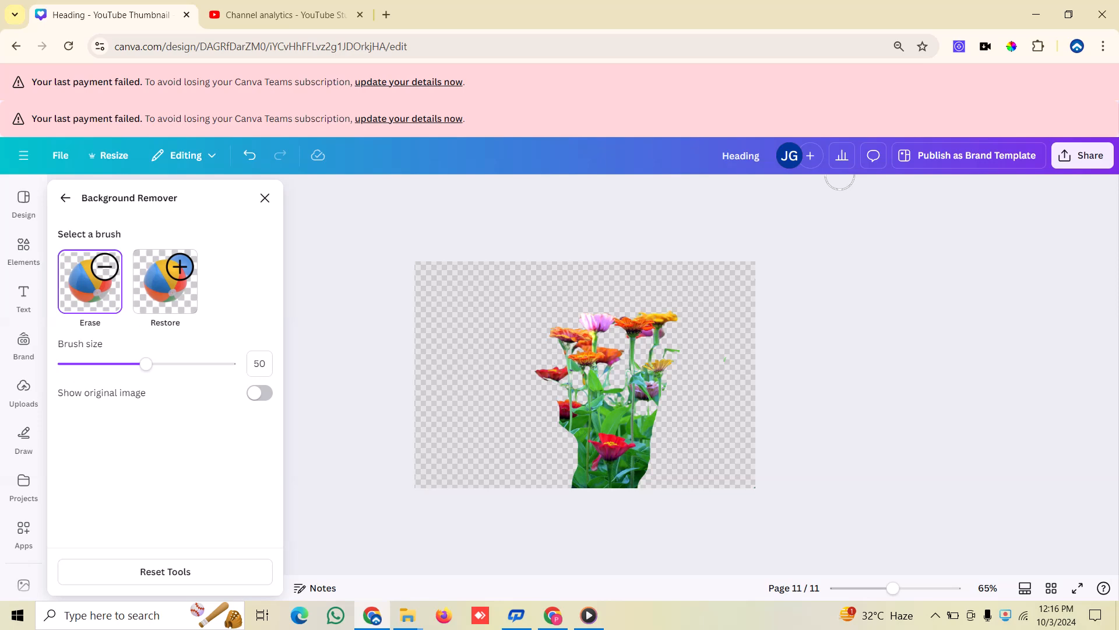
click(65, 199)
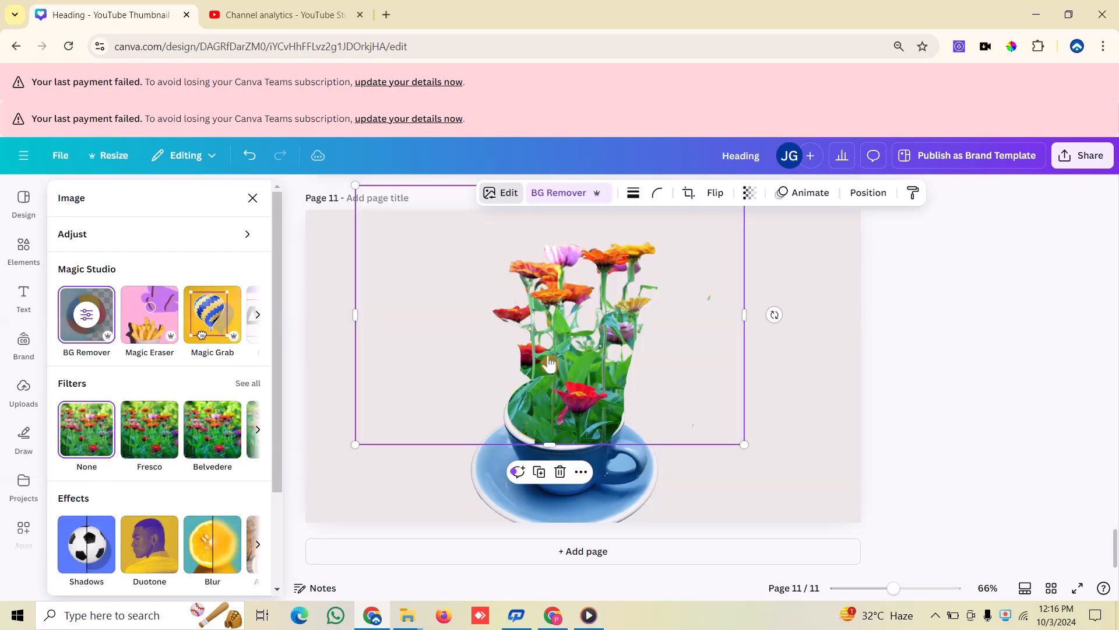
- Align the flower cutout with the framed flowers in the cup and crop its lower edge up to the red flower
mouse_move(548, 362)
mouse_down()
mouse_move(542, 318)
mouse_move(542, 353)
mouse_move(544, 343)
mouse_up()
drag(543, 361, 541, 356)
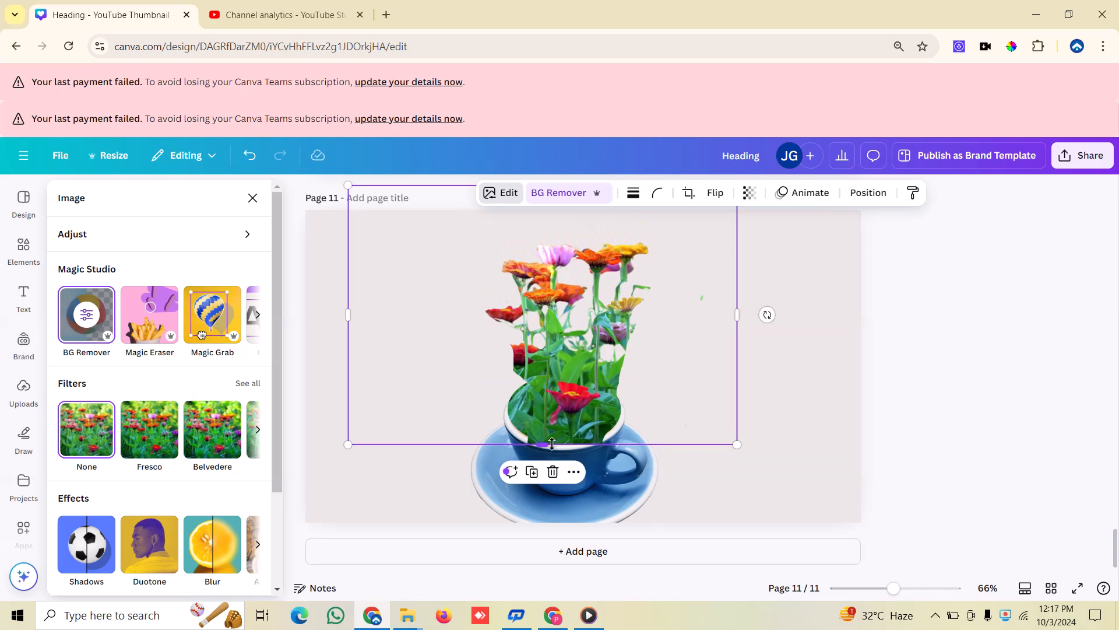
drag(541, 445, 555, 403)
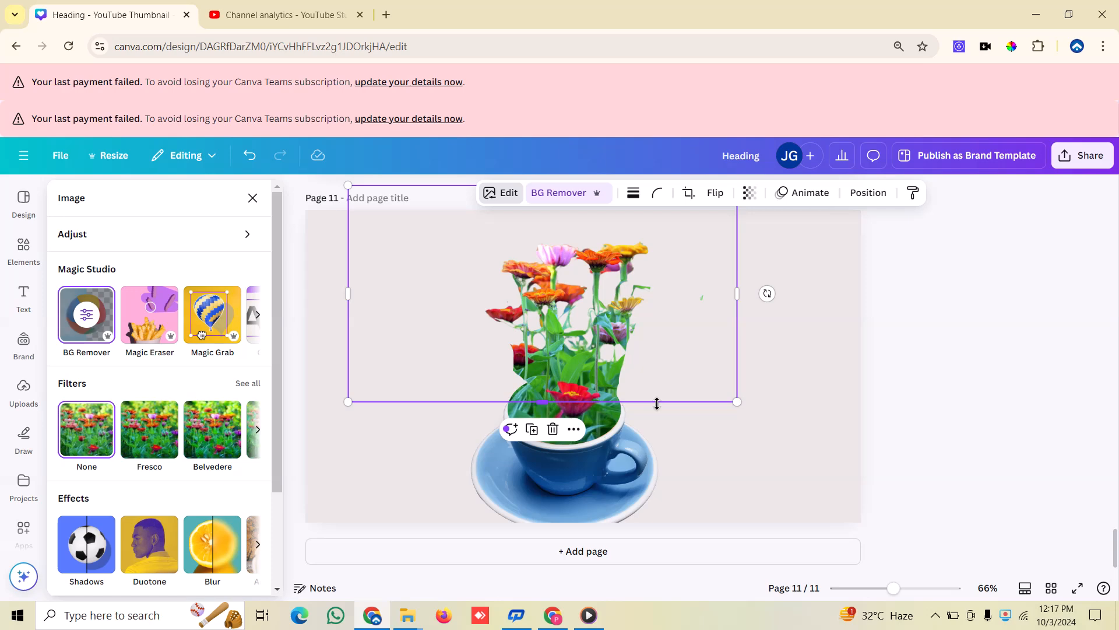
click(847, 375)
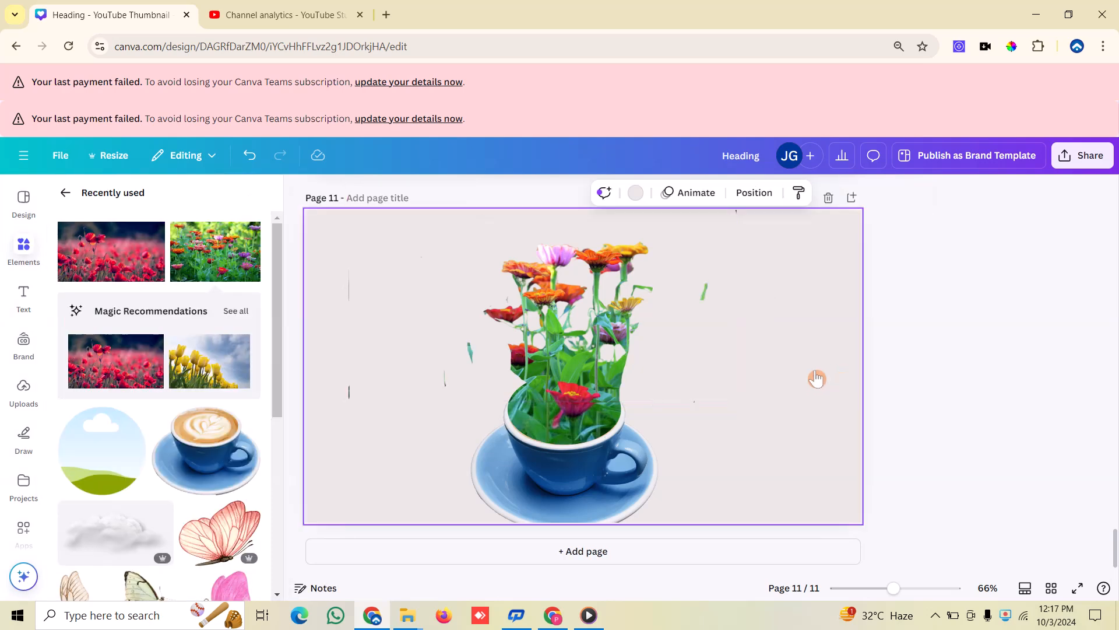
click(976, 313)
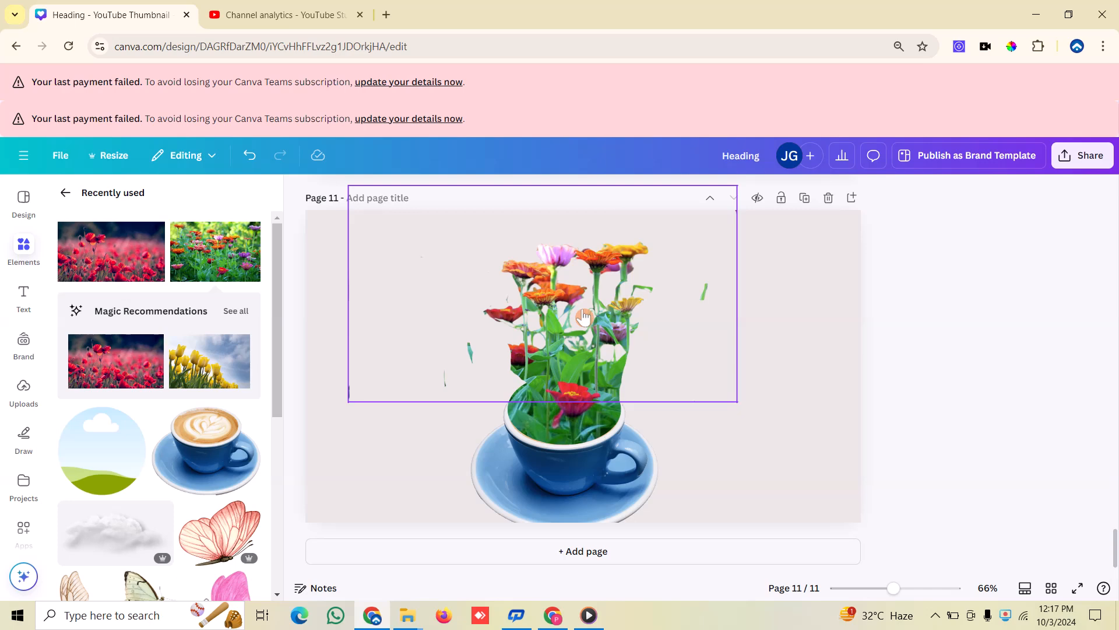
- Set the page background to the bright blue from the DigiSkill Palette
click(785, 402)
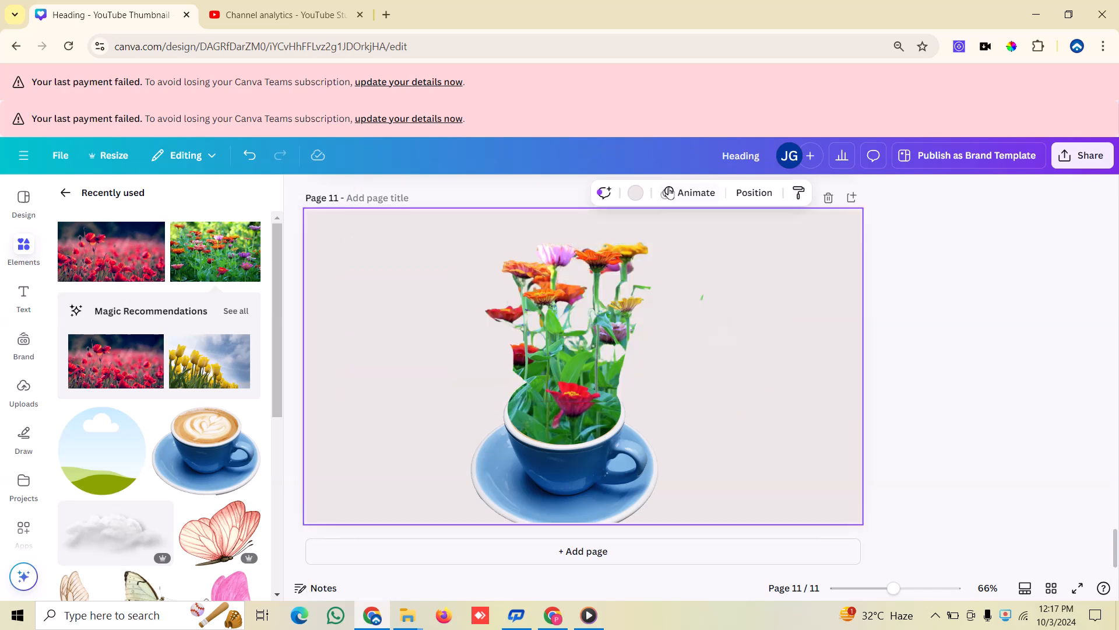
click(635, 192)
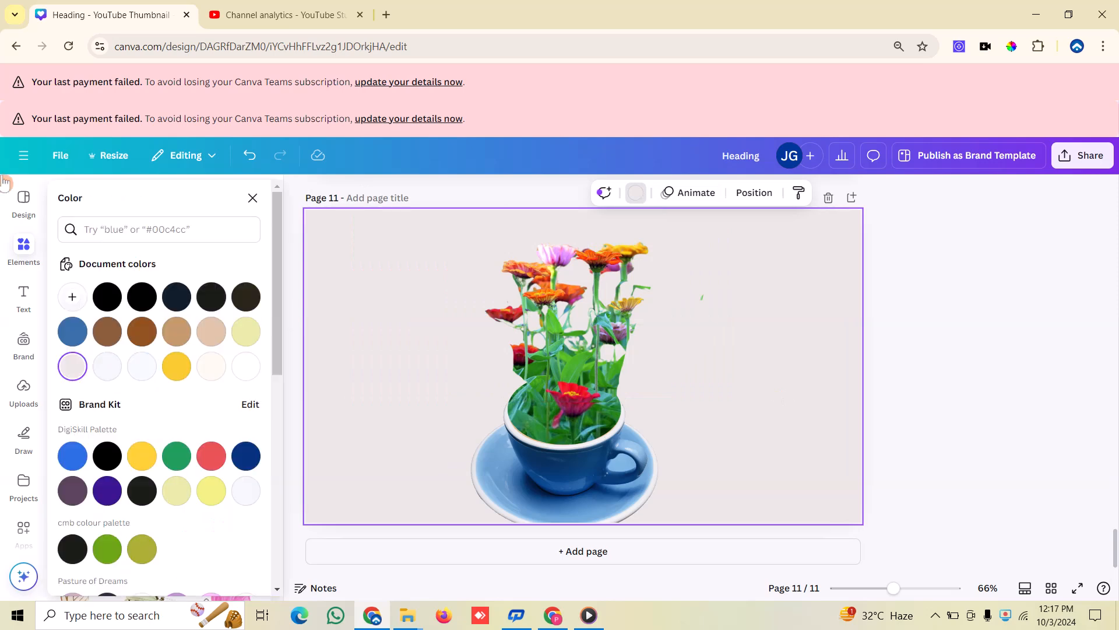
click(72, 462)
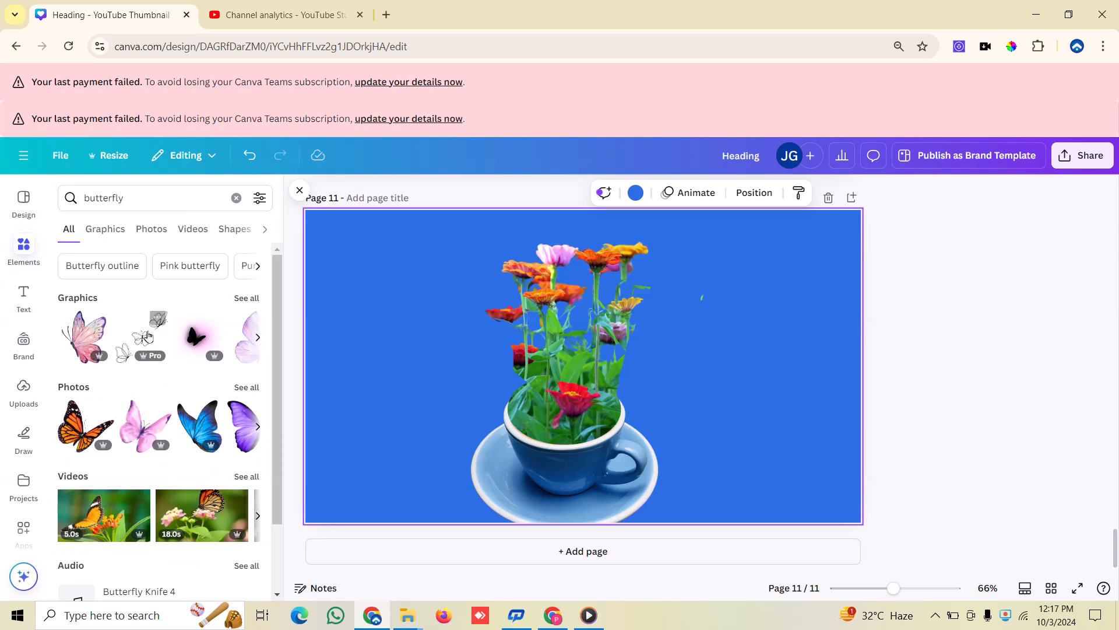
- Add two different pink butterfly graphics from the butterfly results, shrink them, and place one on each side of the upper flowers
click(96, 337)
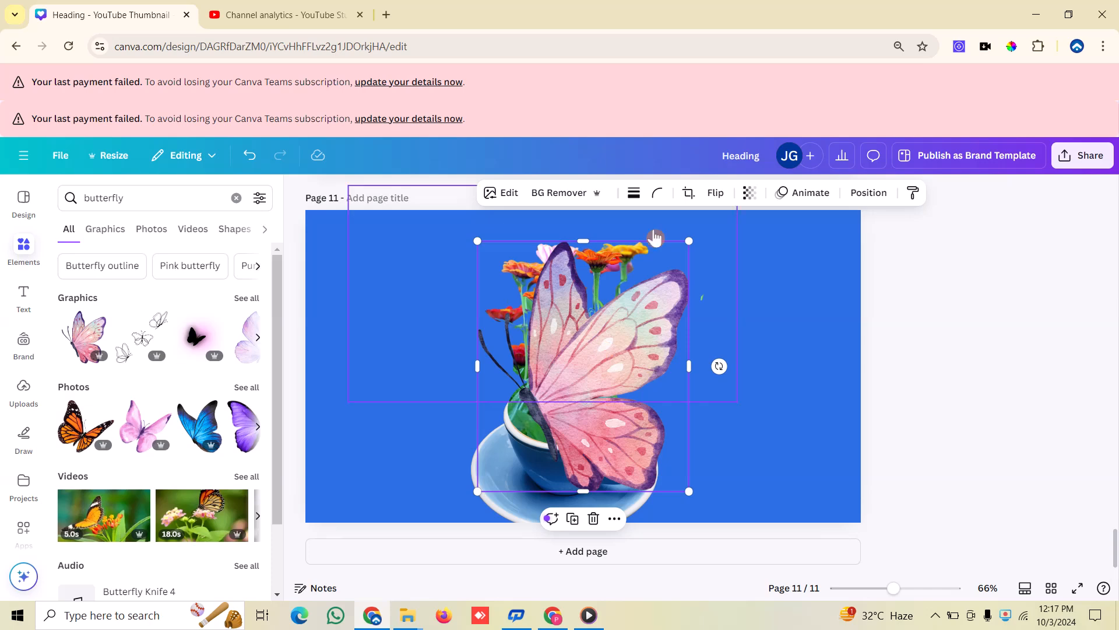
drag(689, 241, 740, 296)
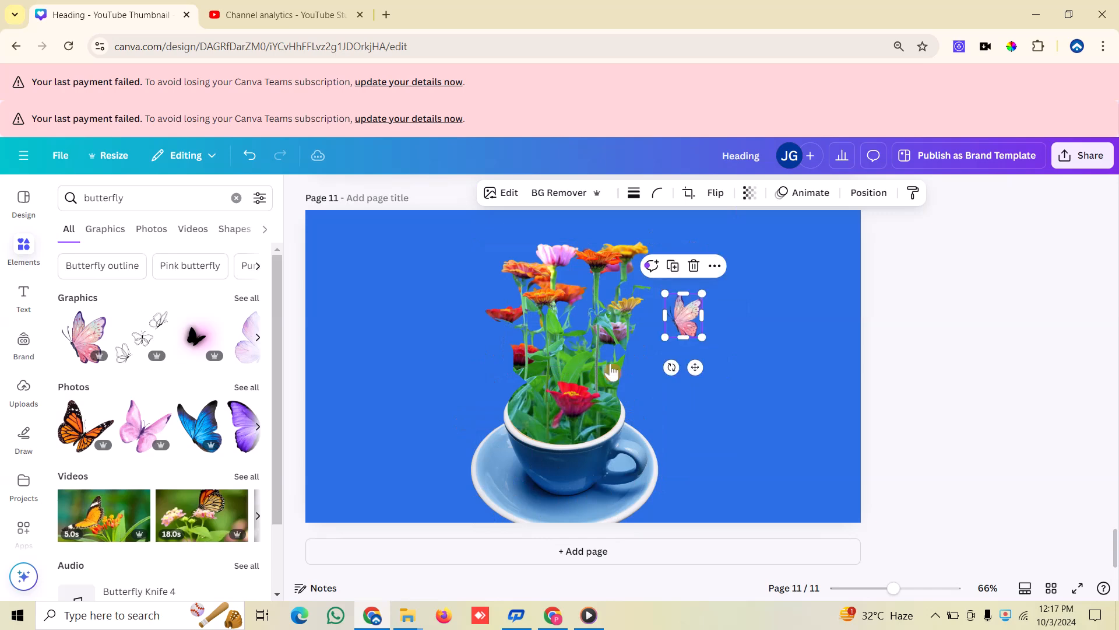
click(246, 298)
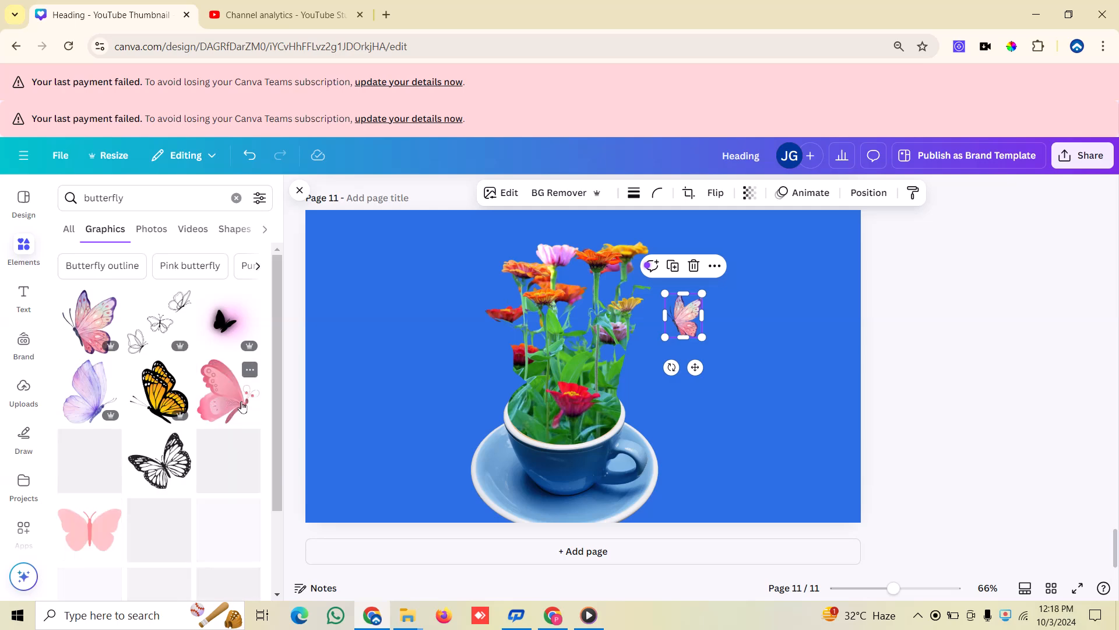
click(224, 397)
drag(549, 384, 338, 325)
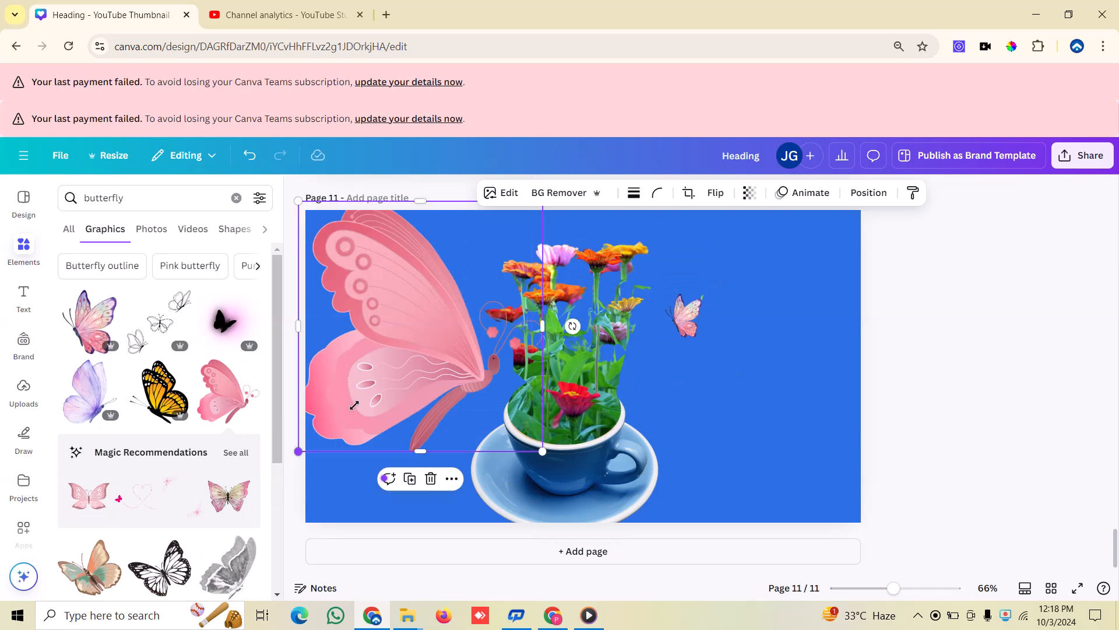
drag(298, 451, 444, 273)
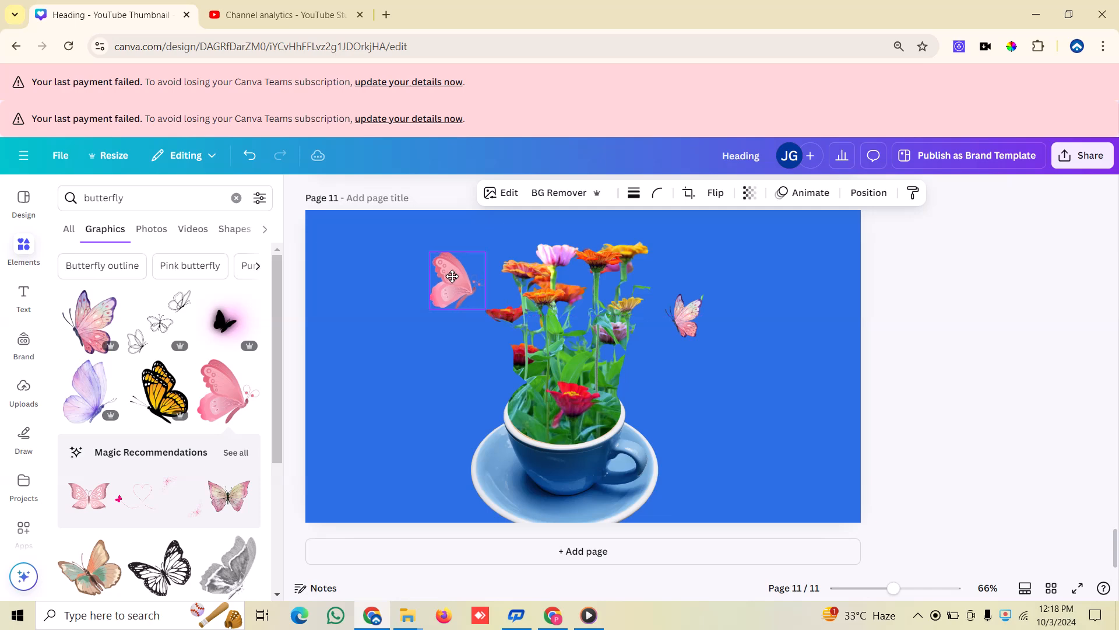
- Add two copies of the five-butterfly multicoloured graphic, reduced in size, one on each side of the flower stems below the pink butterflies
scroll(191, 466, down, 10)
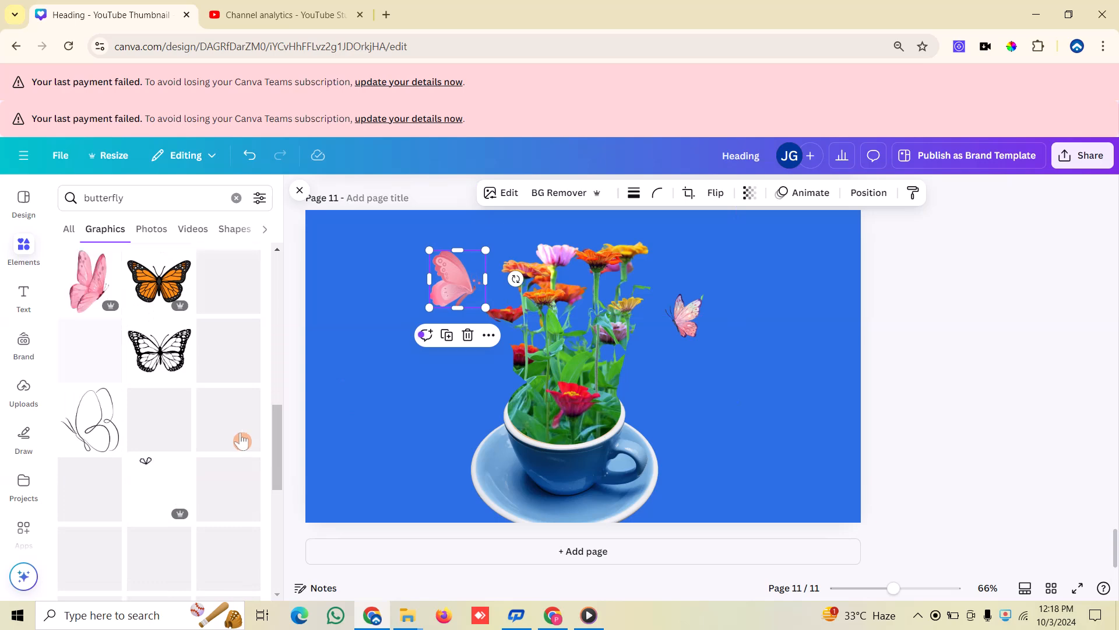
scroll(241, 408, up, 4)
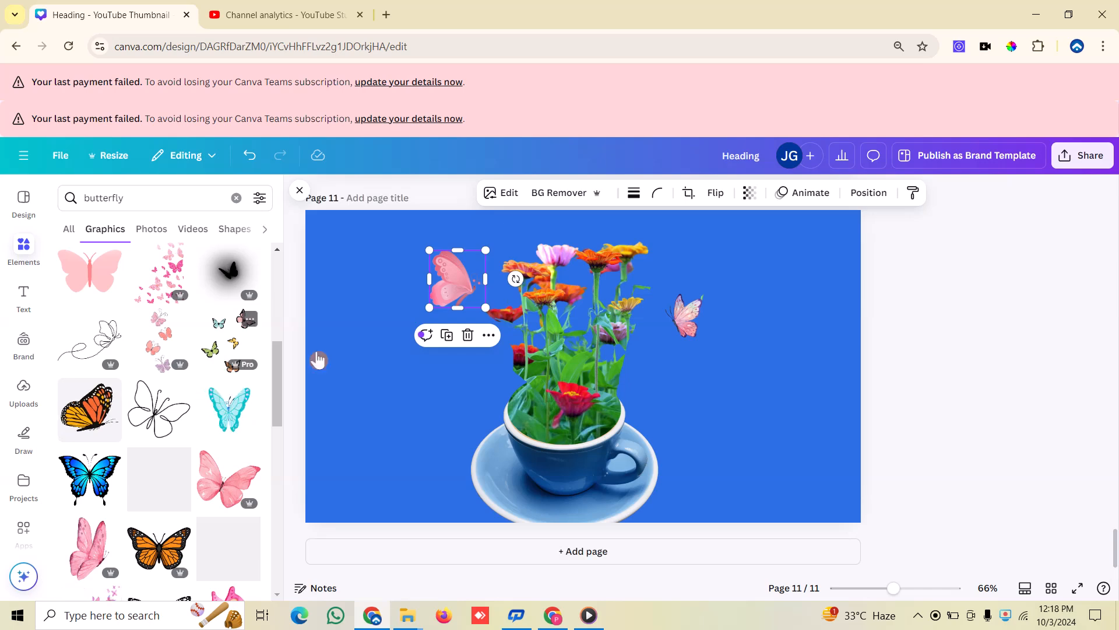
click(224, 353)
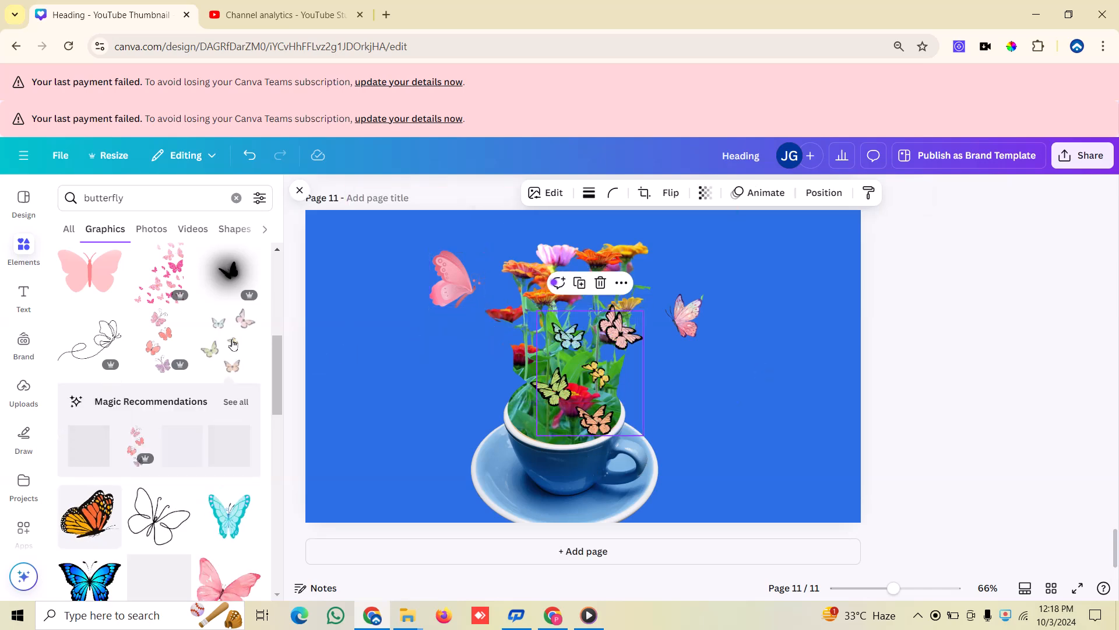
drag(575, 372, 717, 401)
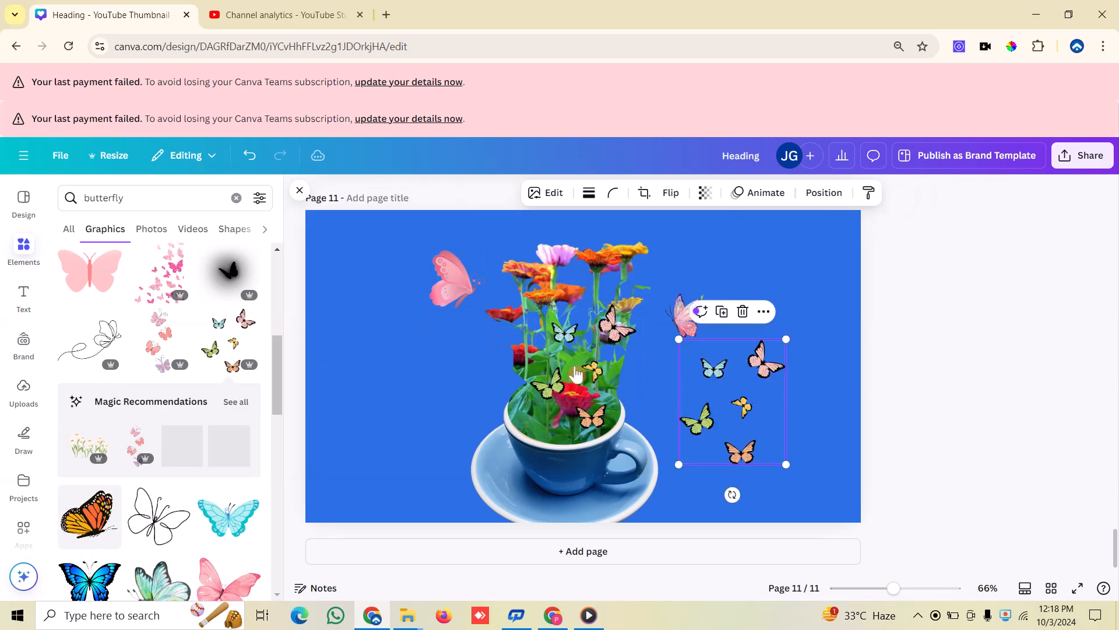
drag(574, 374, 434, 394)
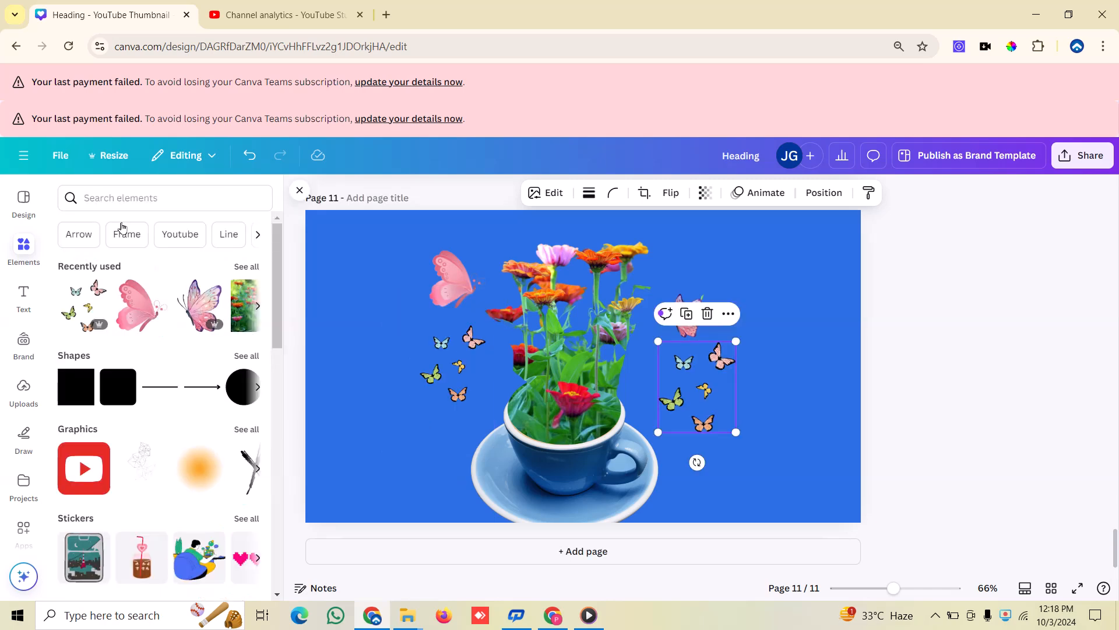
- Search elements for "bee" and place two small bee photos without backgrounds, one on the upper orange flower and one on the lower red flower
click(178, 196)
text(bee)
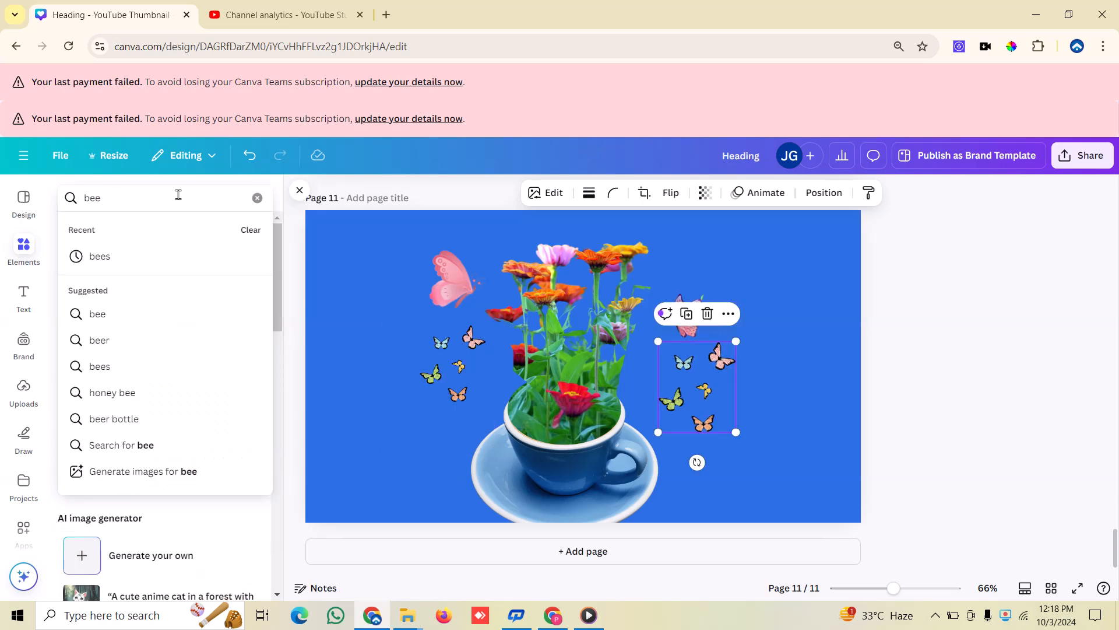
key(Return)
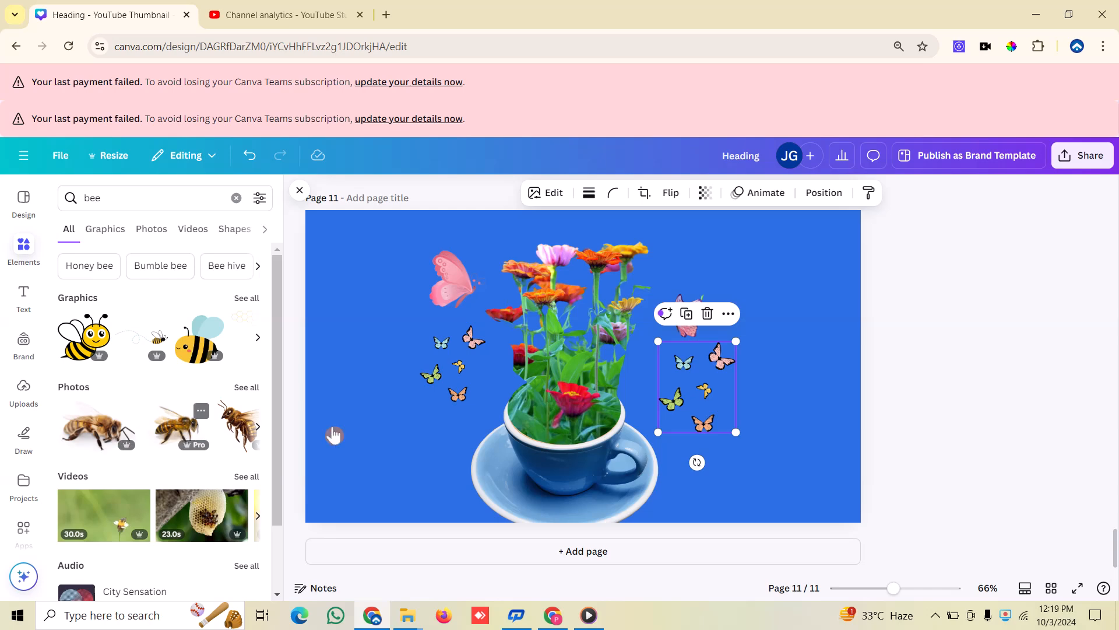
drag(747, 242, 530, 250)
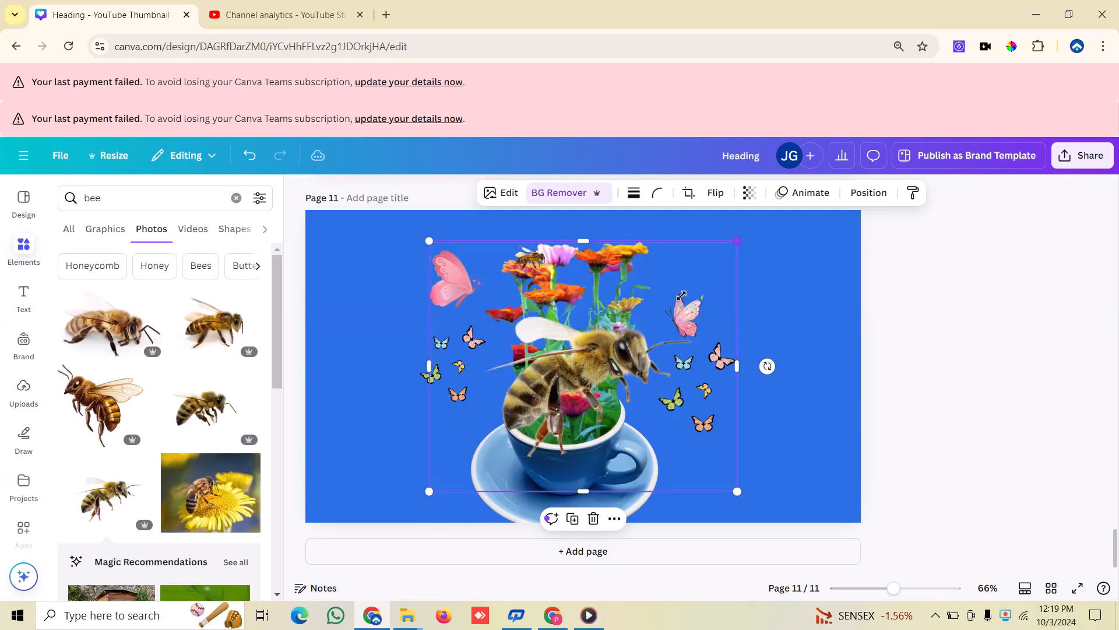
drag(767, 333, 582, 376)
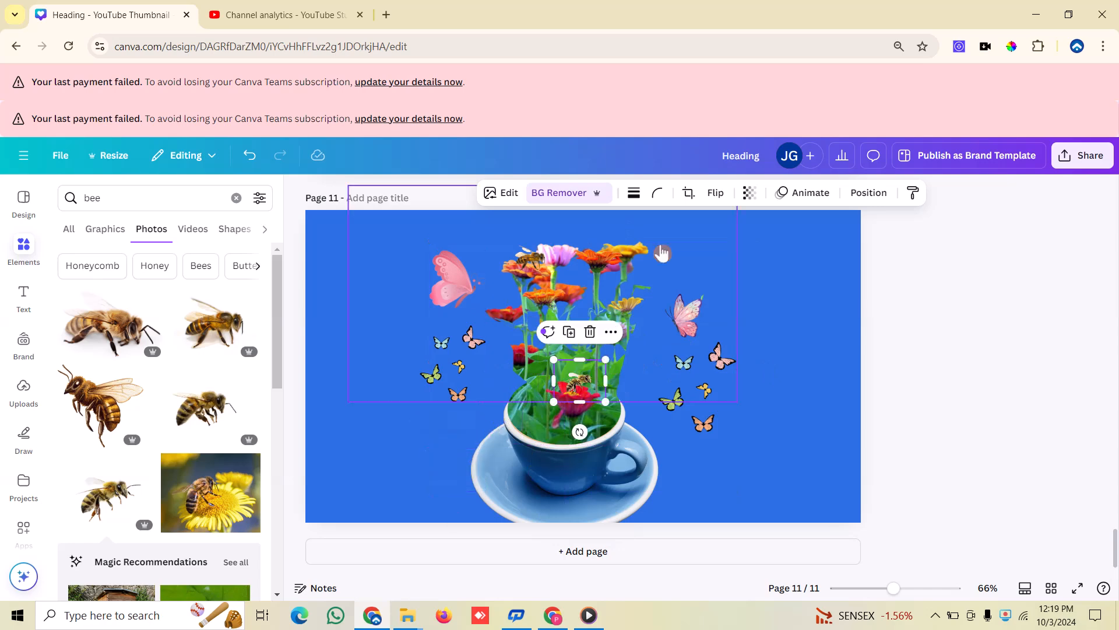
key(Escape)
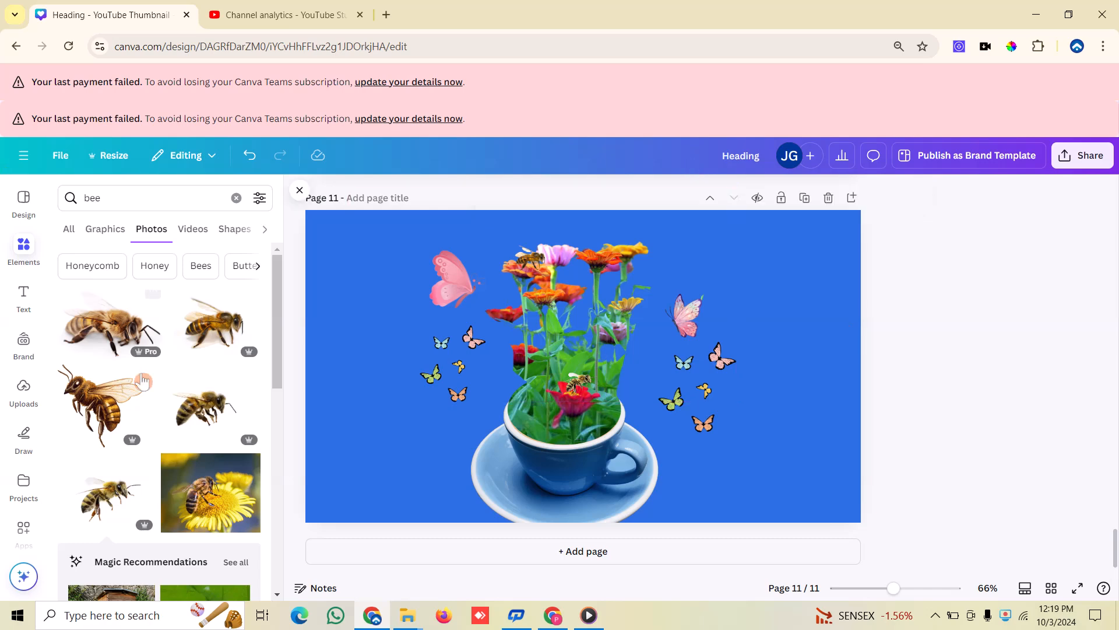
scroll(98, 415, down, 5)
scroll(98, 415, down, 4)
scroll(138, 410, down, 1)
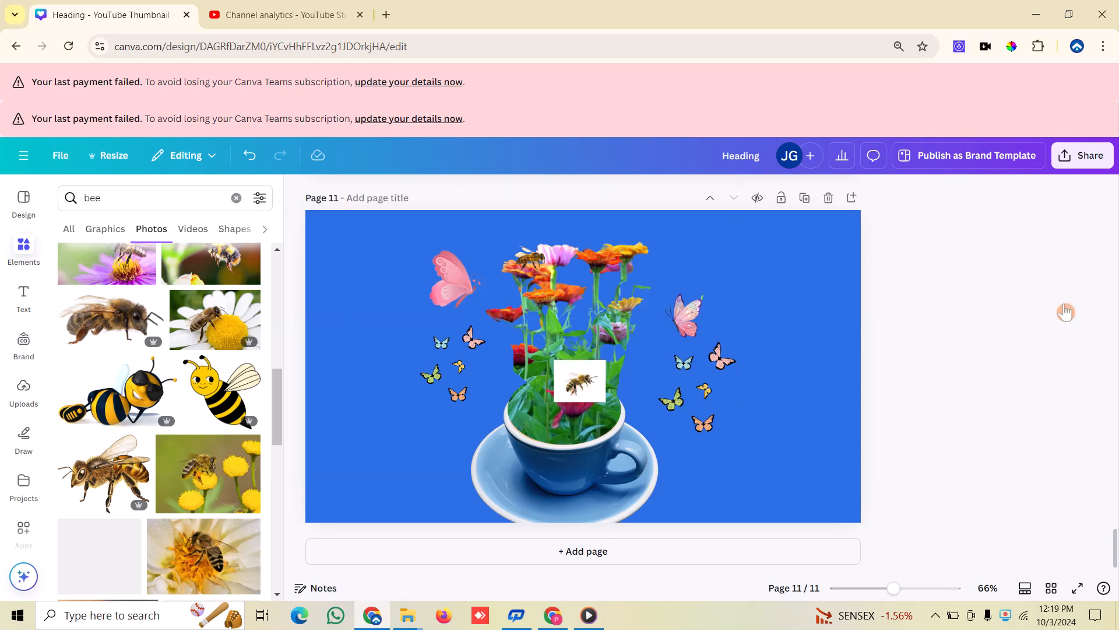
- Download only page 11 of the design as a PNG at size 1
click(1095, 159)
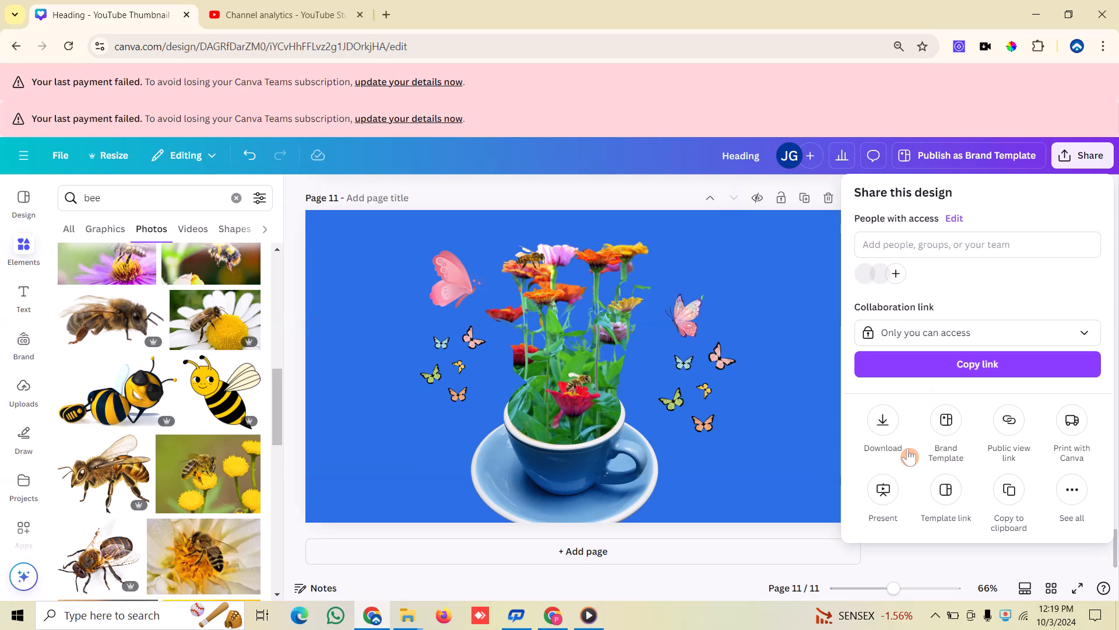
click(885, 420)
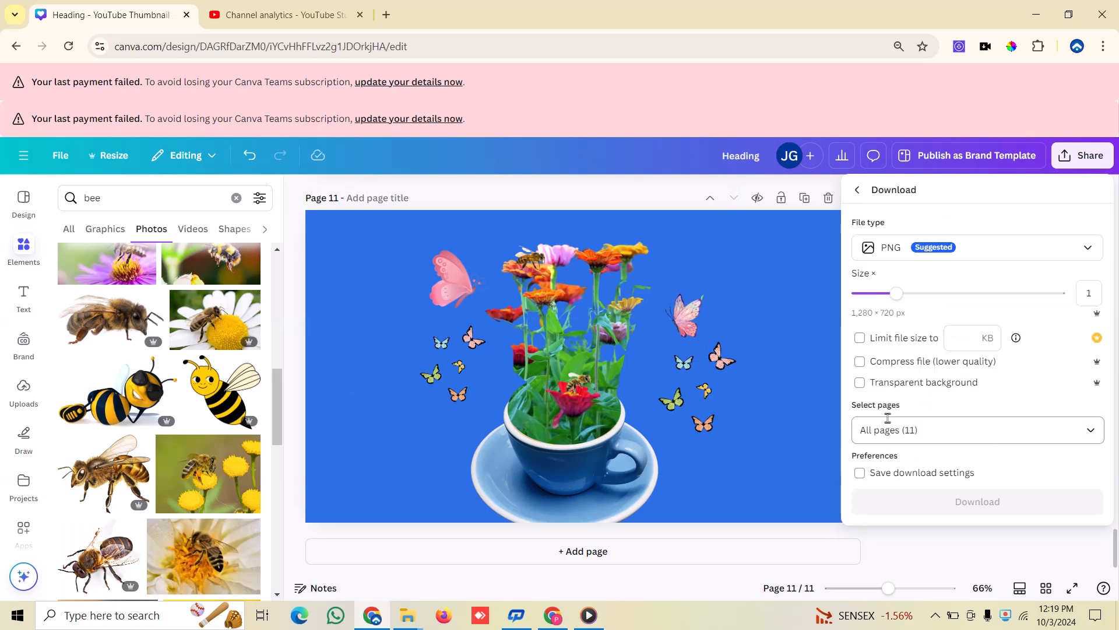
click(983, 442)
text(1-1)
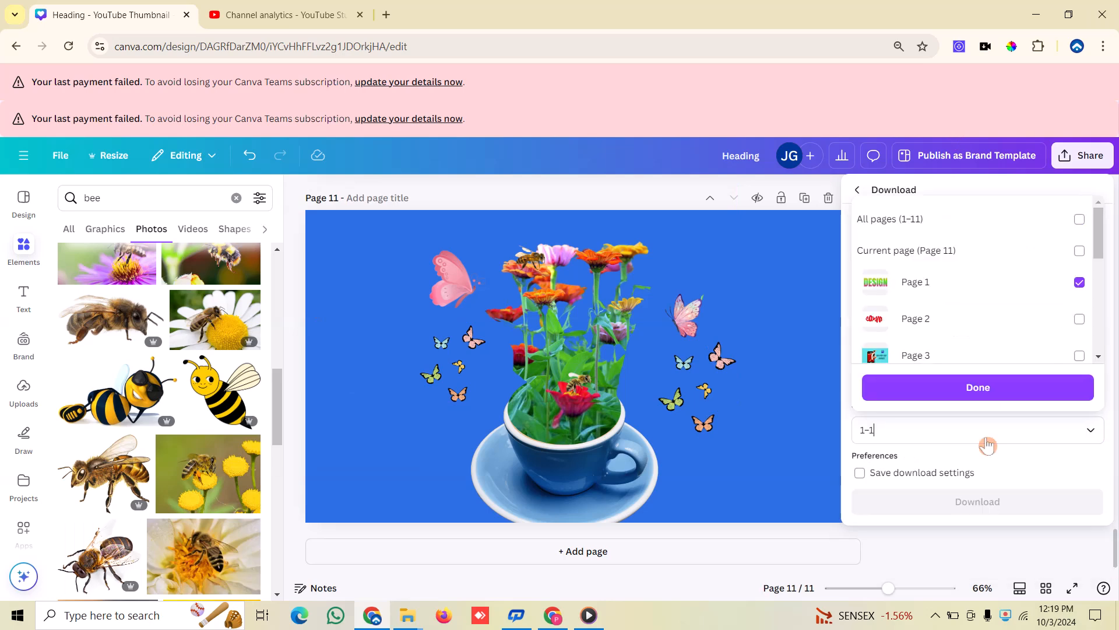
key(BackSpace)
key(BackSpace)
key(BackSpace)
text(11)
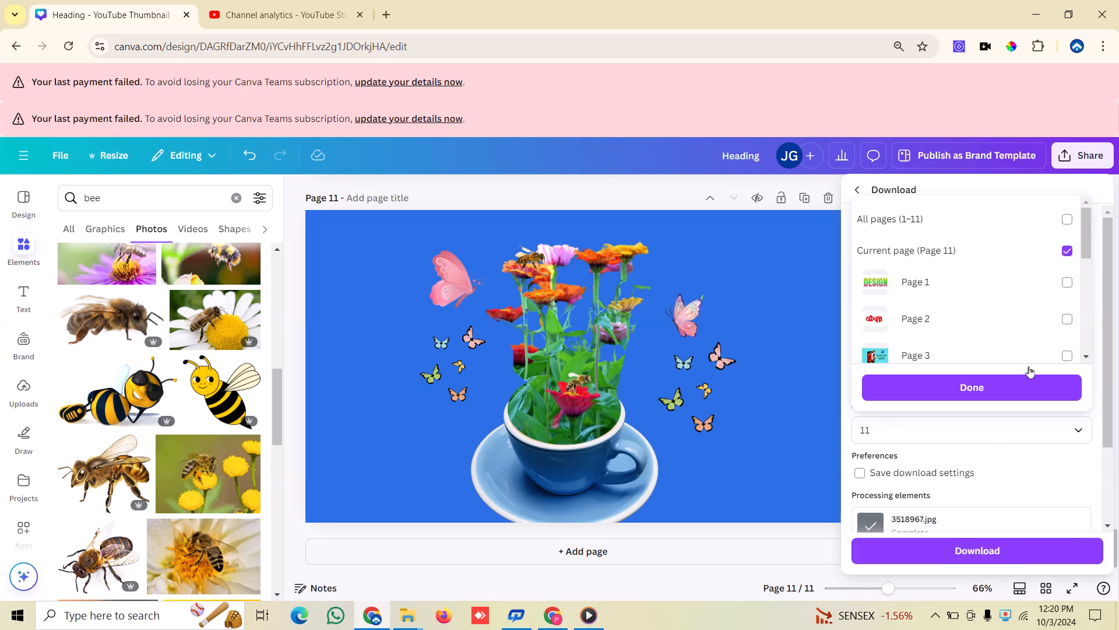
click(1005, 389)
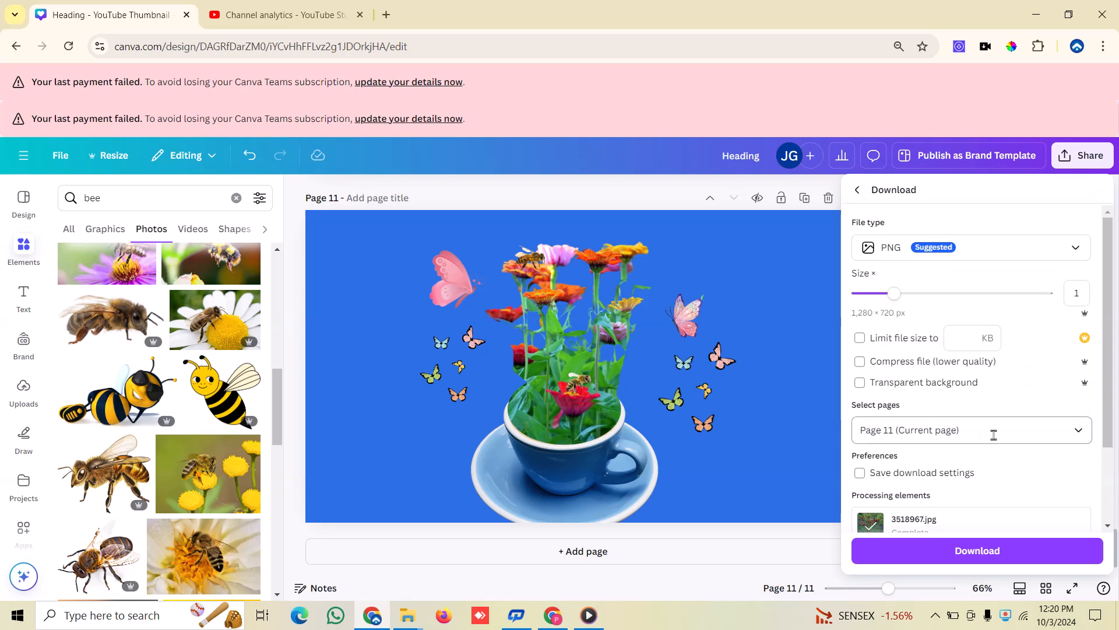
click(1059, 551)
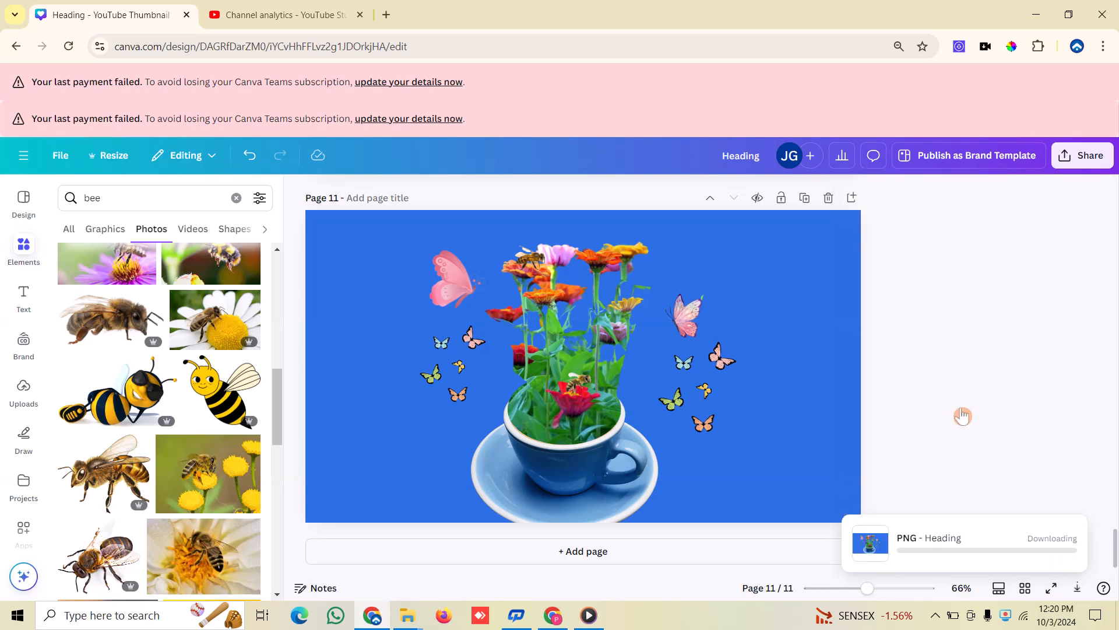